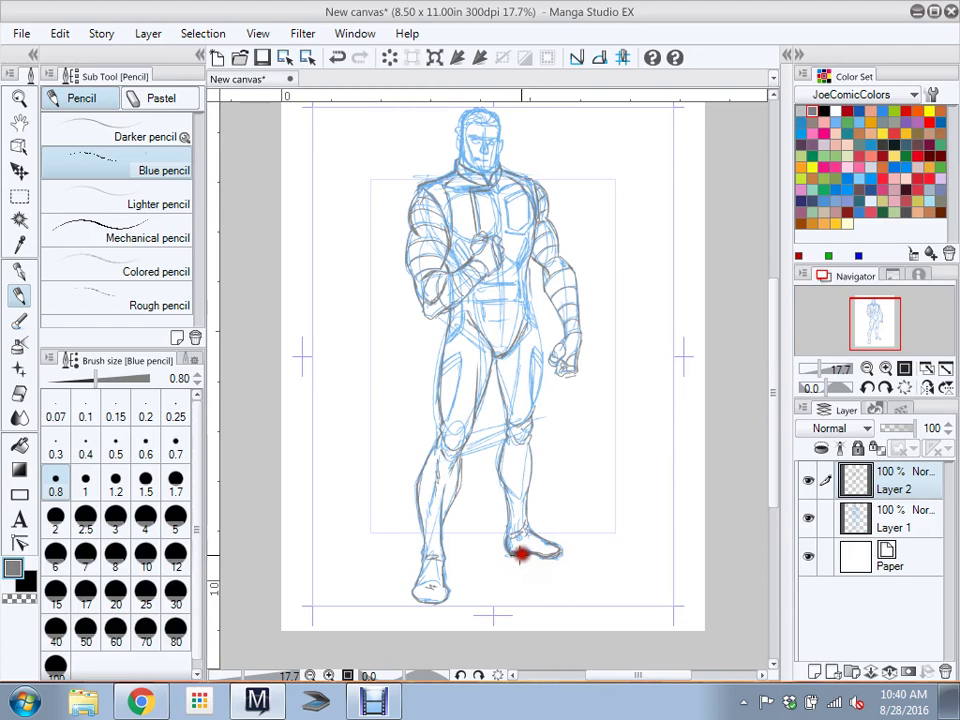
Pencil over the boots, the knee and shin details and the thigh side panels in grey at brush size 0.8
mouse_move(414, 601)
mouse_down()
mouse_move(446, 600)
mouse_move(424, 609)
mouse_up()
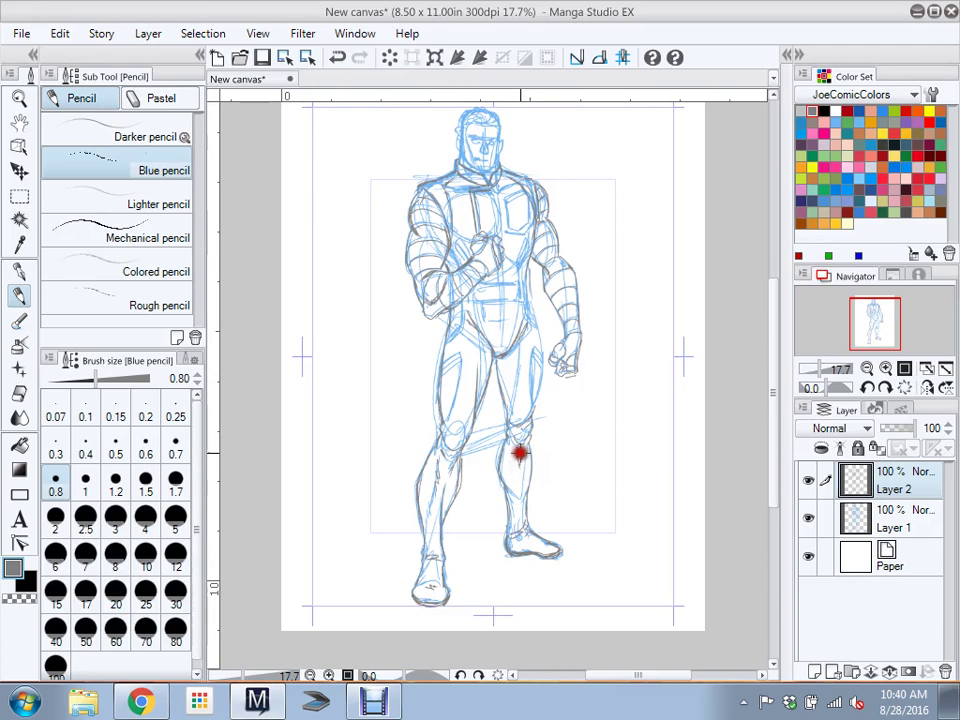
mouse_move(514, 422)
mouse_down()
mouse_move(518, 351)
mouse_move(532, 373)
mouse_move(532, 352)
mouse_move(529, 401)
mouse_move(531, 348)
mouse_move(540, 366)
mouse_move(536, 328)
mouse_move(535, 414)
mouse_up()
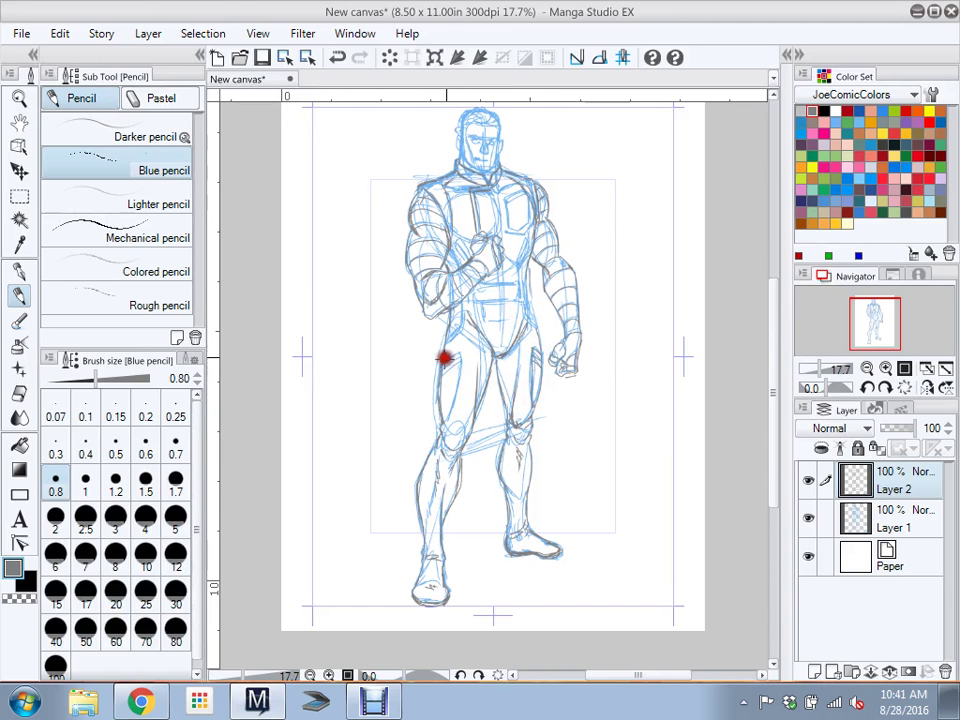
mouse_move(444, 357)
mouse_down()
mouse_move(441, 366)
mouse_move(461, 360)
mouse_move(444, 418)
mouse_move(459, 348)
mouse_up()
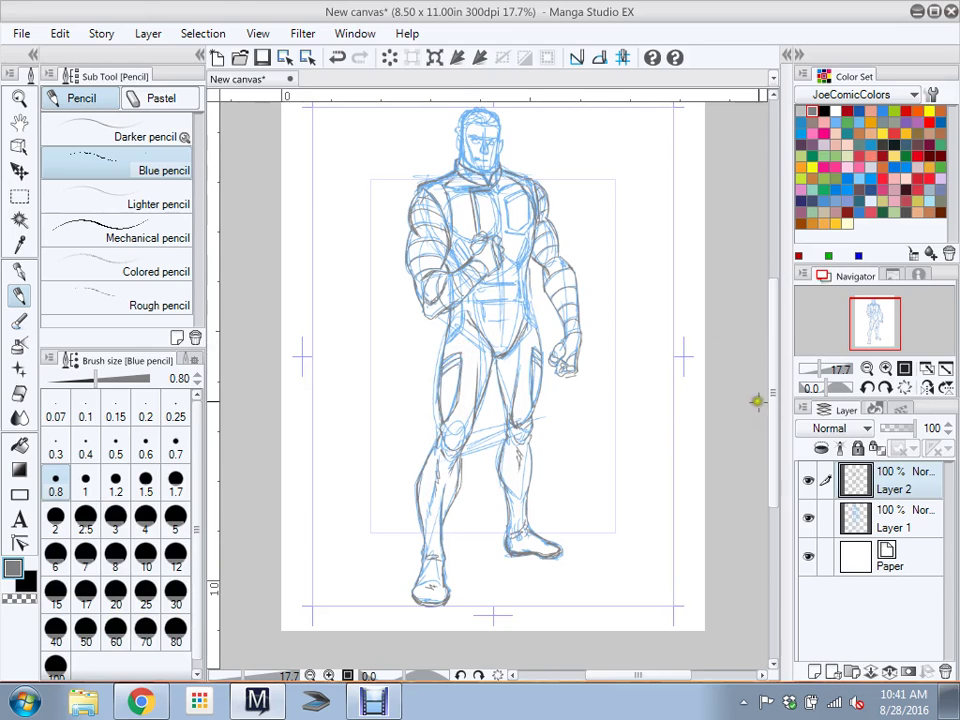
Pencil the torso costume details in grey: belt with round buckle, crotch lines, chest pocket and vertical chest stripes
drag(772, 396, 772, 340)
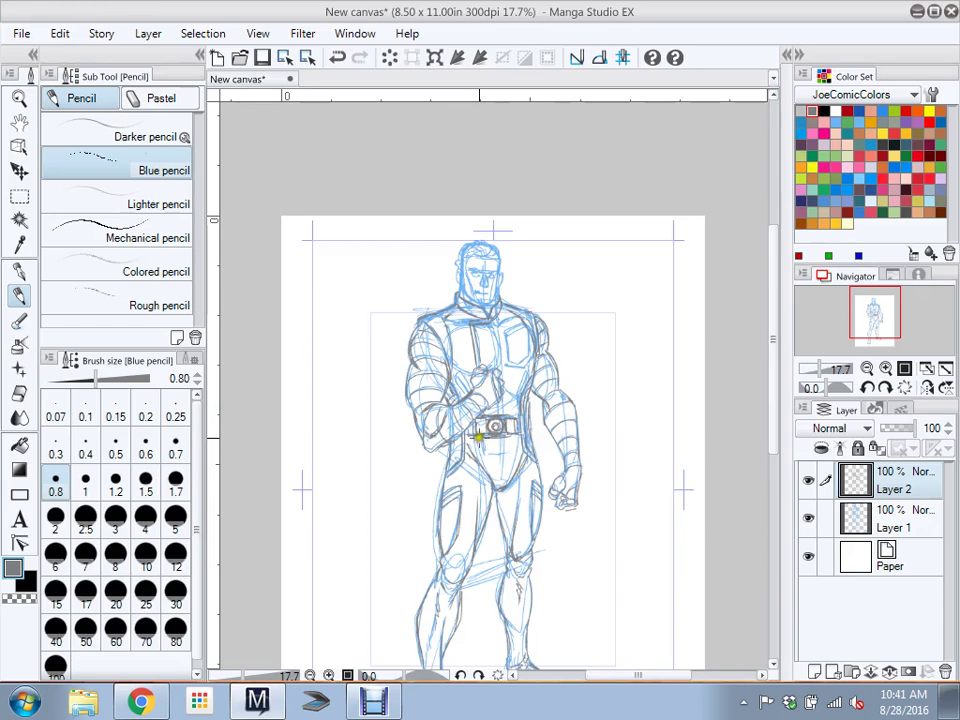
drag(479, 437, 483, 468)
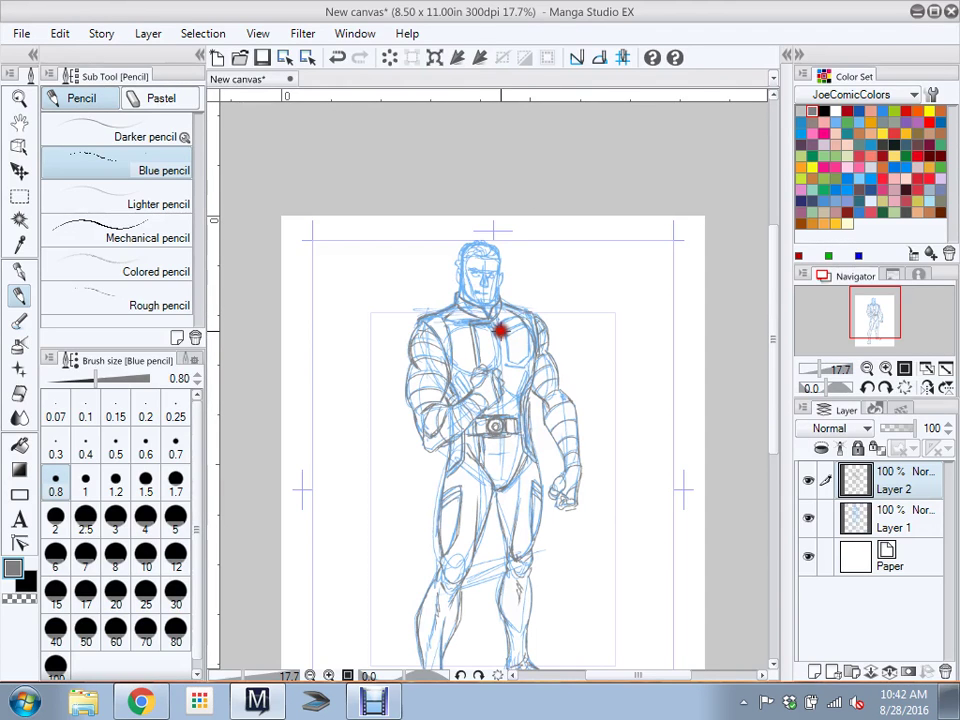
mouse_move(501, 331)
mouse_down()
mouse_move(518, 322)
mouse_move(505, 338)
mouse_move(497, 332)
mouse_move(506, 356)
mouse_move(525, 358)
mouse_move(534, 337)
mouse_move(530, 355)
mouse_move(524, 327)
mouse_up()
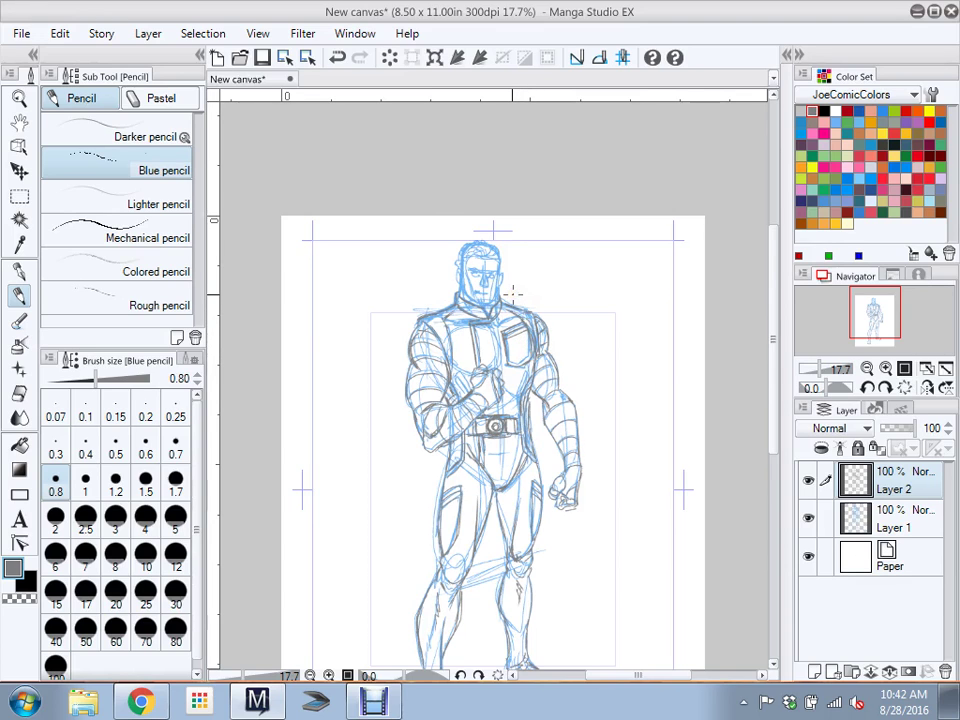
mouse_move(455, 330)
mouse_down()
mouse_move(465, 364)
mouse_move(456, 360)
mouse_move(461, 368)
mouse_move(456, 326)
mouse_move(466, 363)
mouse_move(455, 373)
mouse_up()
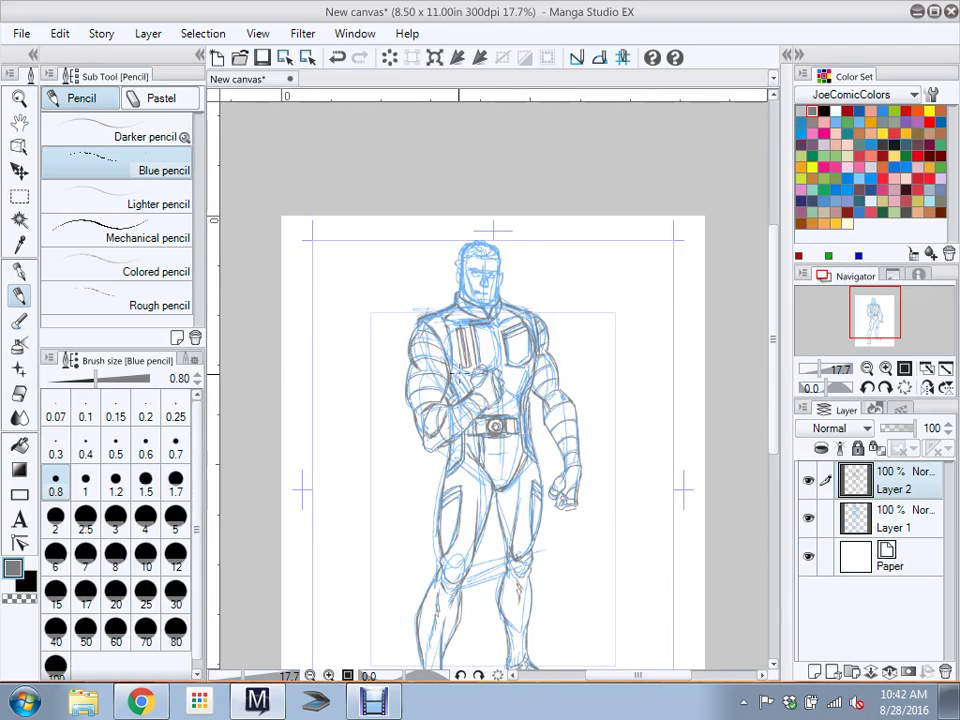
mouse_move(555, 396)
mouse_down()
mouse_move(563, 436)
mouse_move(555, 410)
mouse_move(565, 462)
mouse_move(559, 414)
mouse_up()
Pencil the sides of the neck and the inner collar edge in grey at brush size 0.8
drag(776, 352, 774, 343)
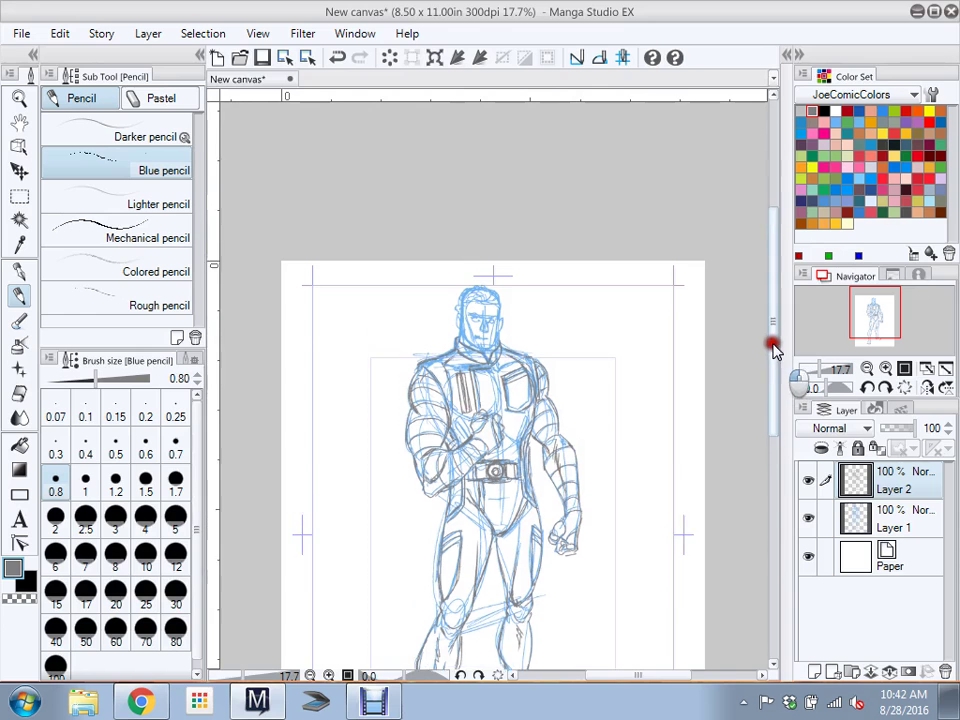
click(330, 675)
click(331, 675)
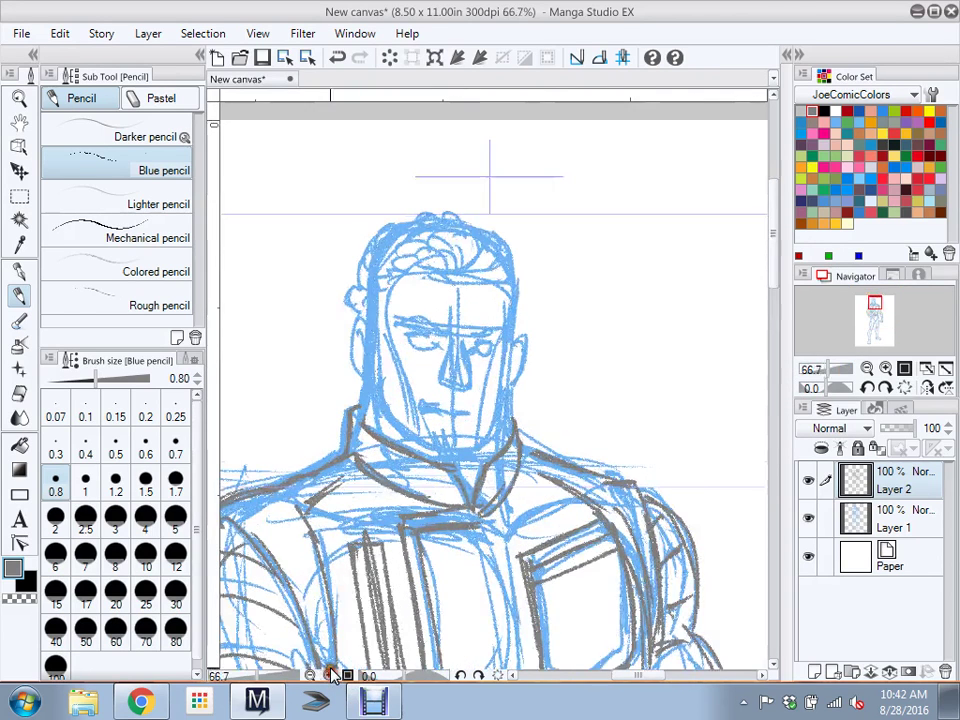
mouse_move(374, 385)
mouse_down()
mouse_move(369, 369)
mouse_move(349, 454)
mouse_move(347, 420)
mouse_move(439, 480)
mouse_move(451, 503)
mouse_move(484, 508)
mouse_move(514, 421)
mouse_up()
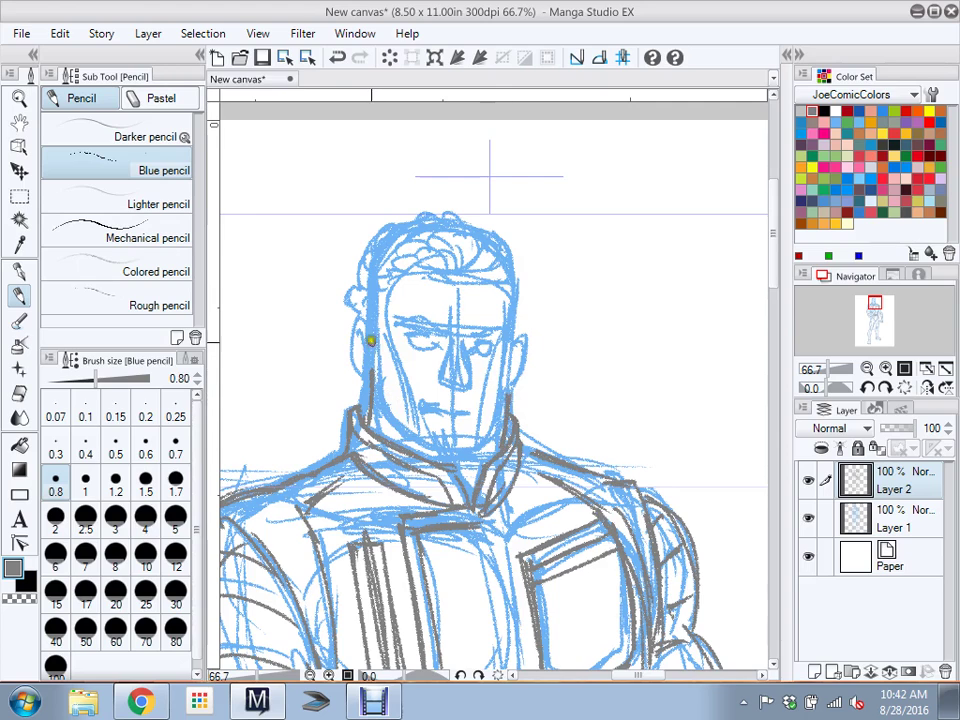
Pencil both ears at brush size 0.6, and the cheek shading and jawline at size 0.7
click(145, 447)
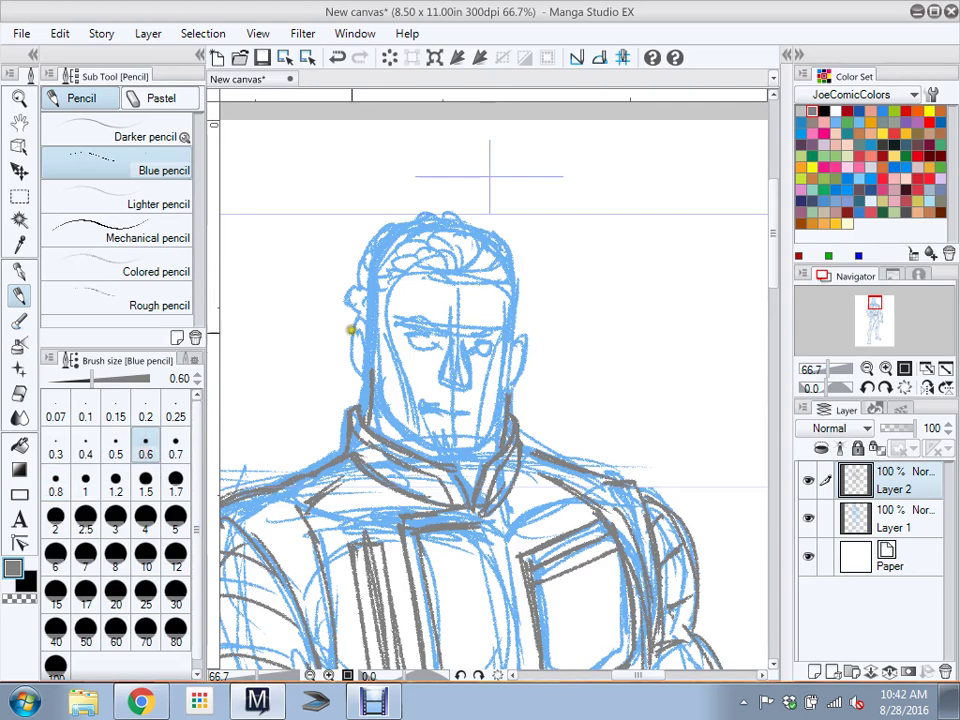
drag(354, 331, 367, 377)
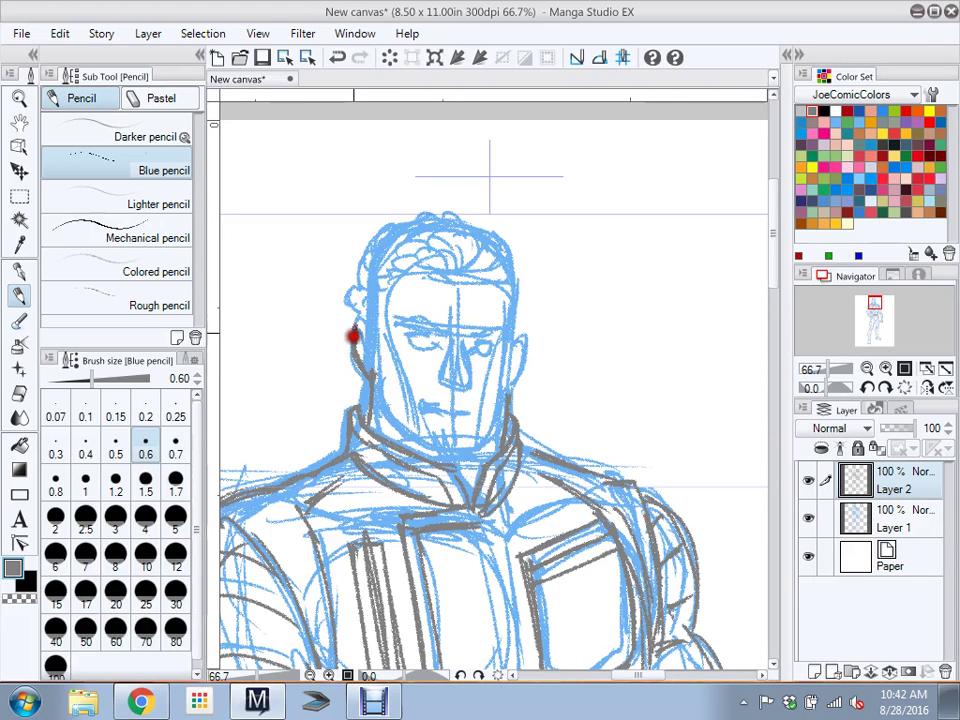
mouse_move(353, 336)
mouse_down()
mouse_move(364, 316)
mouse_move(373, 324)
mouse_up()
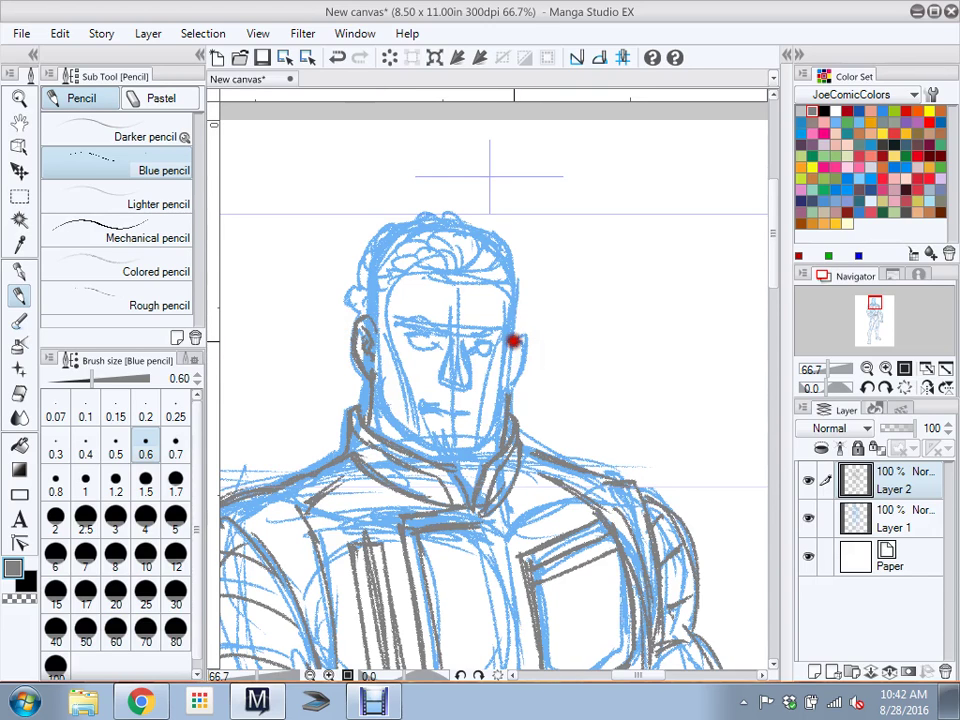
drag(519, 330, 512, 351)
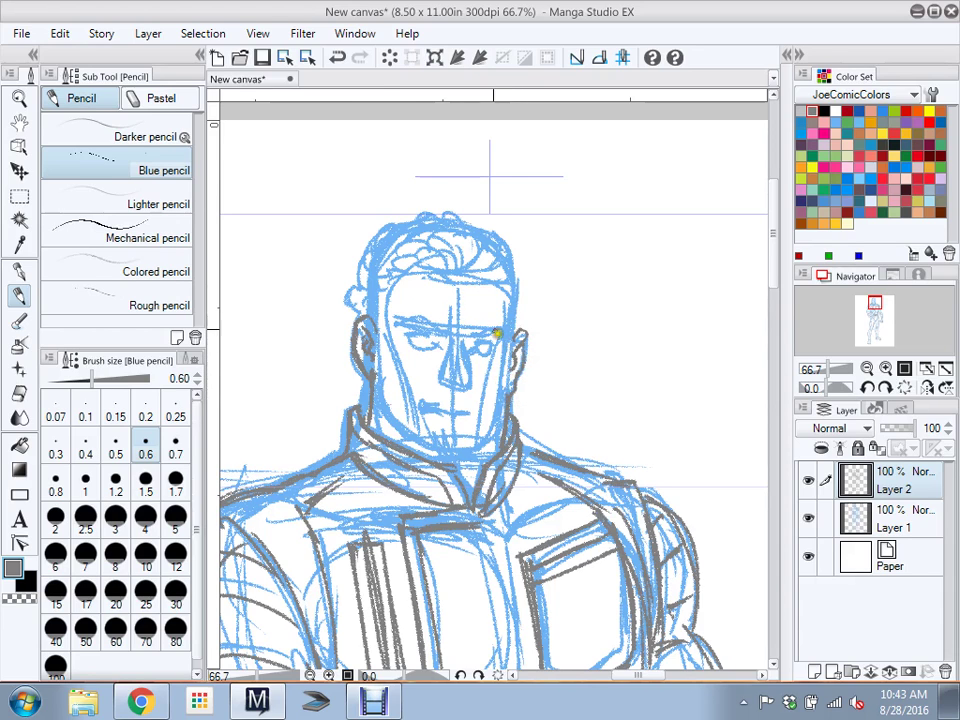
click(176, 447)
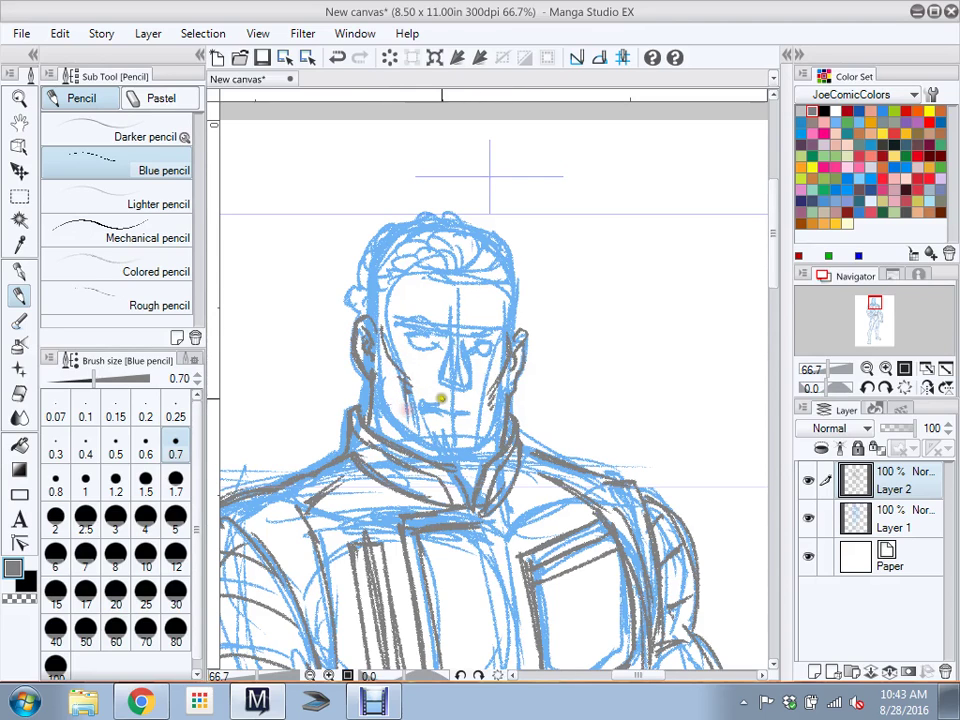
mouse_move(373, 368)
mouse_down()
mouse_move(392, 420)
mouse_move(447, 452)
mouse_move(475, 447)
mouse_move(449, 450)
mouse_move(475, 445)
mouse_move(489, 403)
mouse_move(501, 430)
mouse_move(477, 446)
mouse_move(508, 400)
mouse_up()
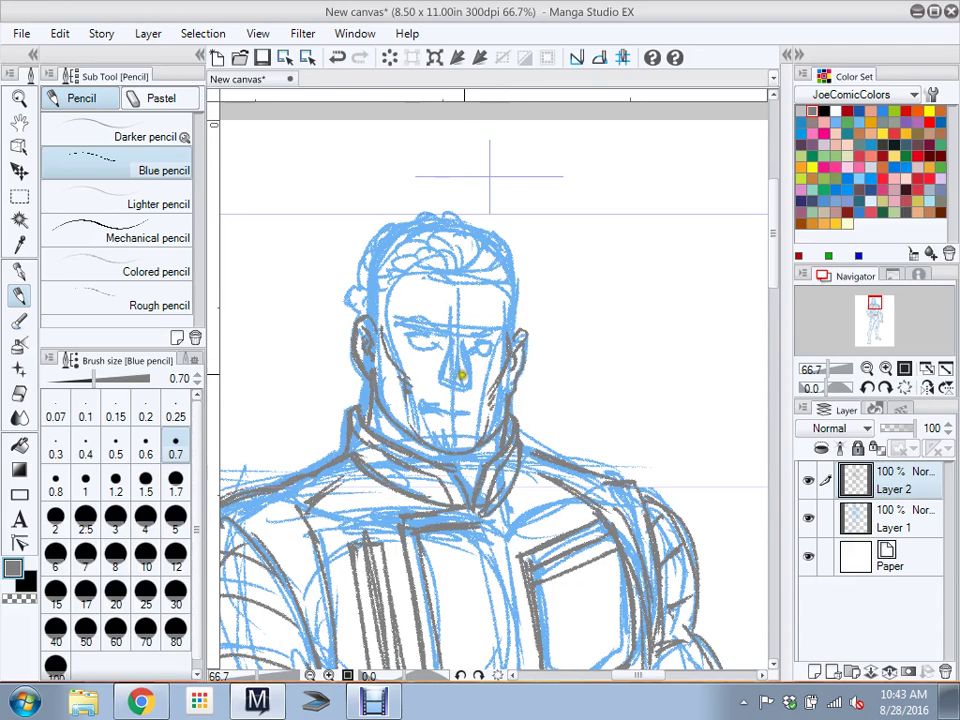
Pencil the brows, eyes, nose, mouth and hair outline in grey at brush size 0.6
click(146, 453)
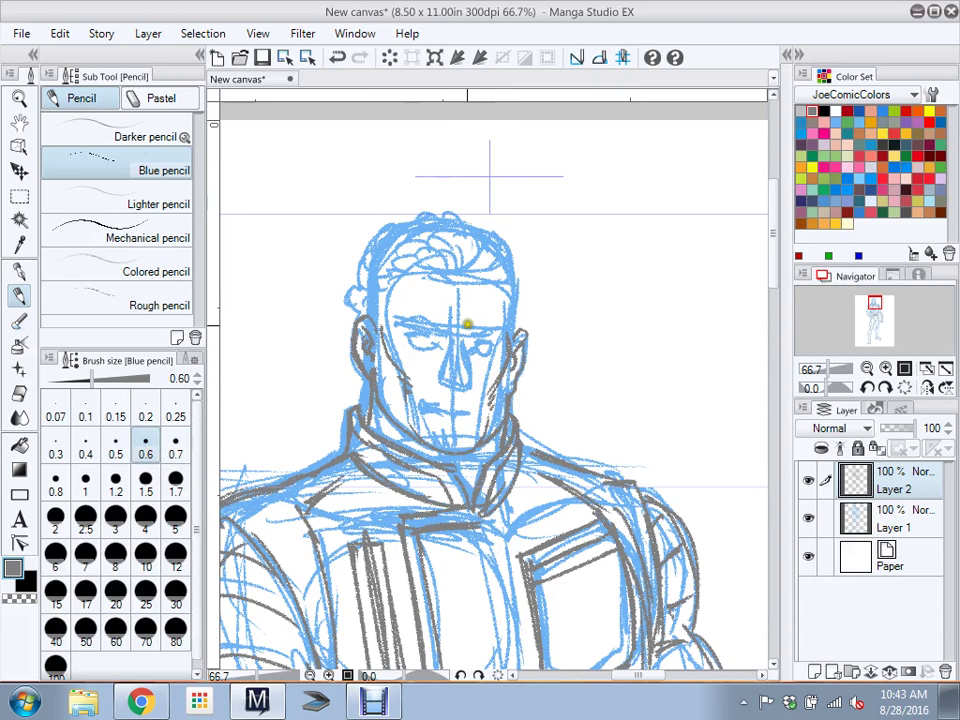
mouse_move(453, 330)
mouse_down()
mouse_move(397, 322)
mouse_move(470, 334)
mouse_move(489, 317)
mouse_move(482, 321)
mouse_move(504, 330)
mouse_up()
mouse_move(474, 346)
mouse_down()
mouse_move(491, 339)
mouse_move(476, 343)
mouse_move(484, 339)
mouse_move(482, 348)
mouse_move(403, 339)
mouse_move(435, 341)
mouse_move(407, 339)
mouse_move(425, 340)
mouse_up()
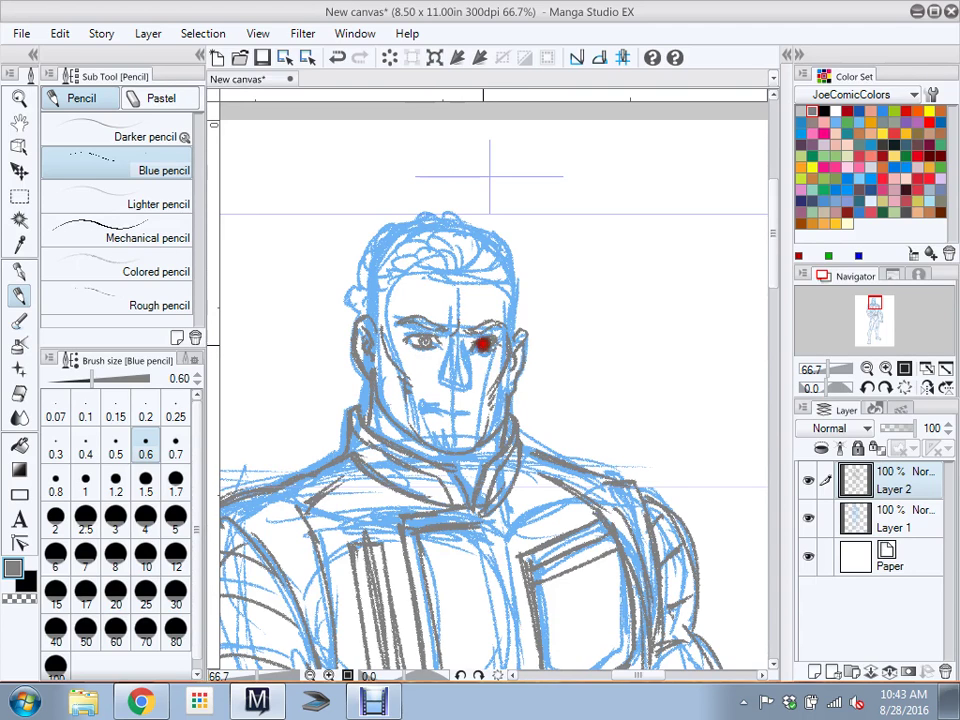
drag(422, 344, 425, 342)
drag(449, 333, 447, 350)
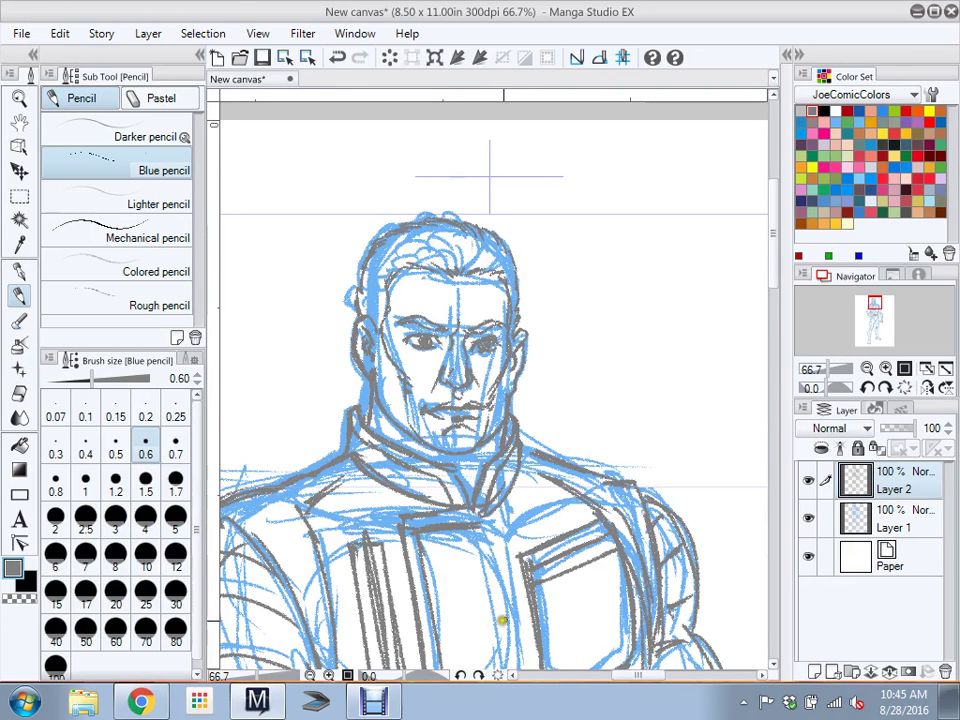
Ink the eyes, eyebrows and nose in black with the Mapping pen at size 0.5
mouse_move(776, 289)
mouse_down()
mouse_move(767, 523)
mouse_move(765, 338)
mouse_move(726, 332)
mouse_move(763, 317)
mouse_move(763, 306)
mouse_up()
click(310, 675)
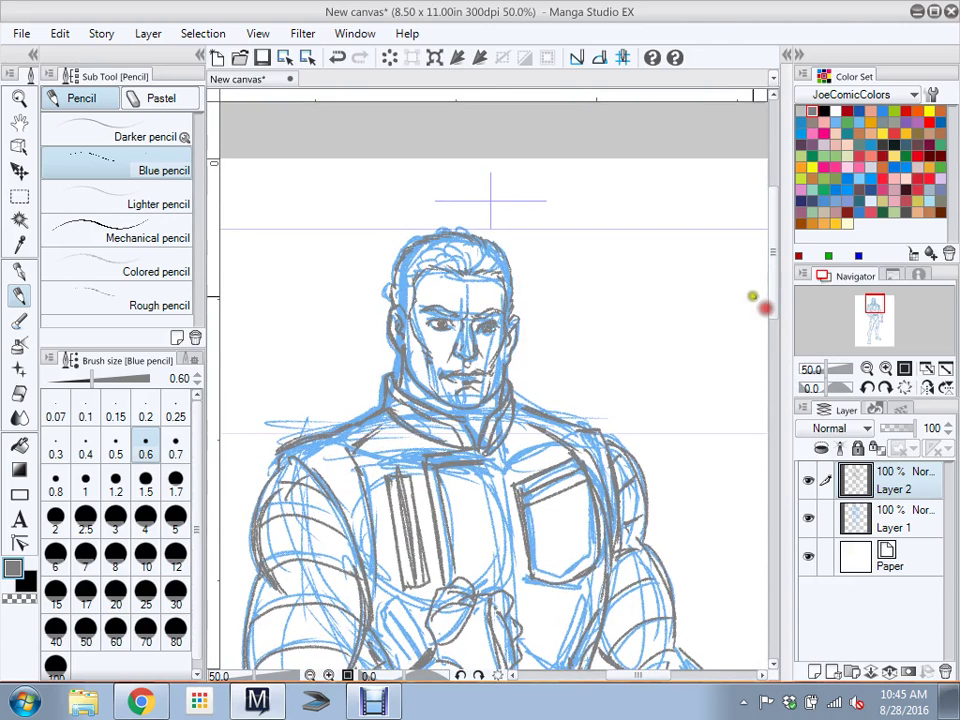
click(21, 270)
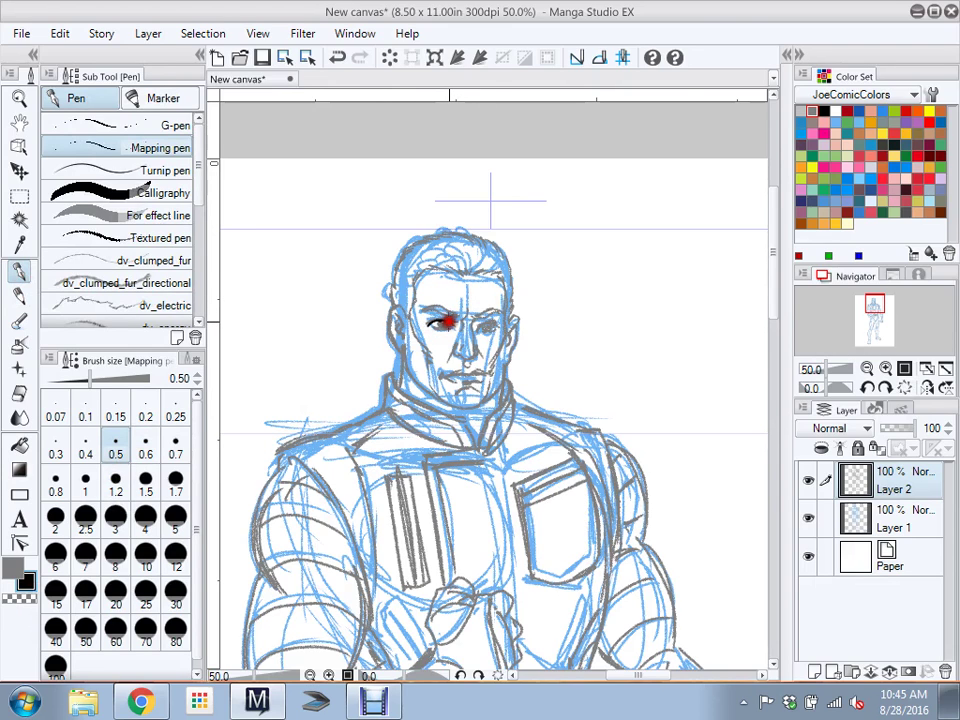
drag(448, 321, 441, 325)
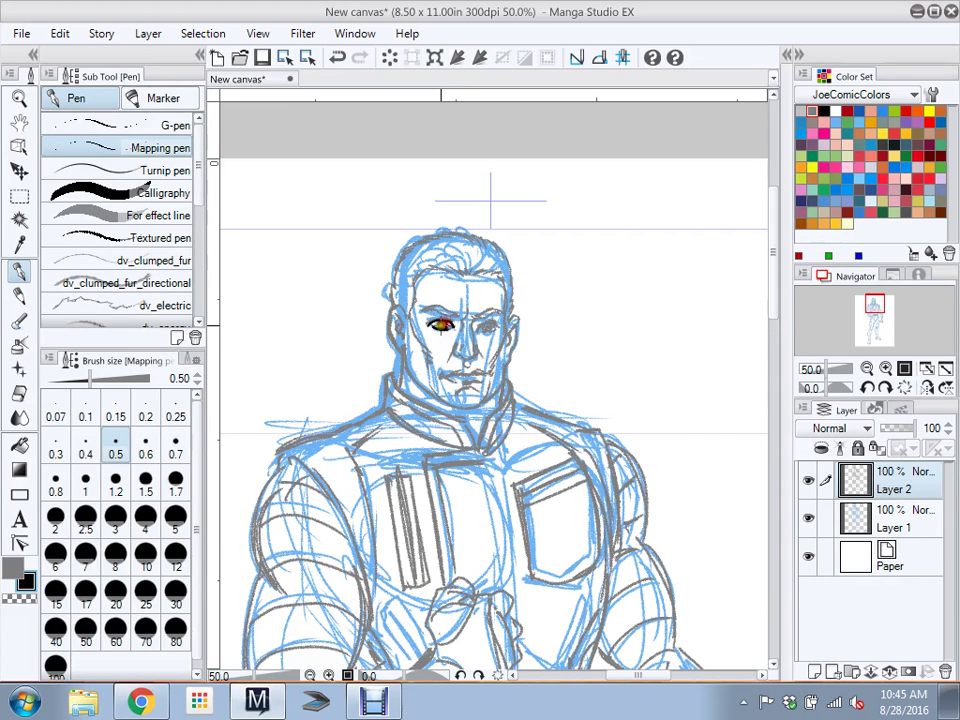
mouse_move(443, 321)
mouse_down()
mouse_move(489, 320)
mouse_move(487, 331)
mouse_move(492, 320)
mouse_move(443, 324)
mouse_move(459, 322)
mouse_move(456, 352)
mouse_move(455, 344)
mouse_move(466, 356)
mouse_move(470, 345)
mouse_move(453, 346)
mouse_move(465, 365)
mouse_move(482, 321)
mouse_move(504, 317)
mouse_move(429, 326)
mouse_move(462, 319)
mouse_move(456, 305)
mouse_move(469, 318)
mouse_up()
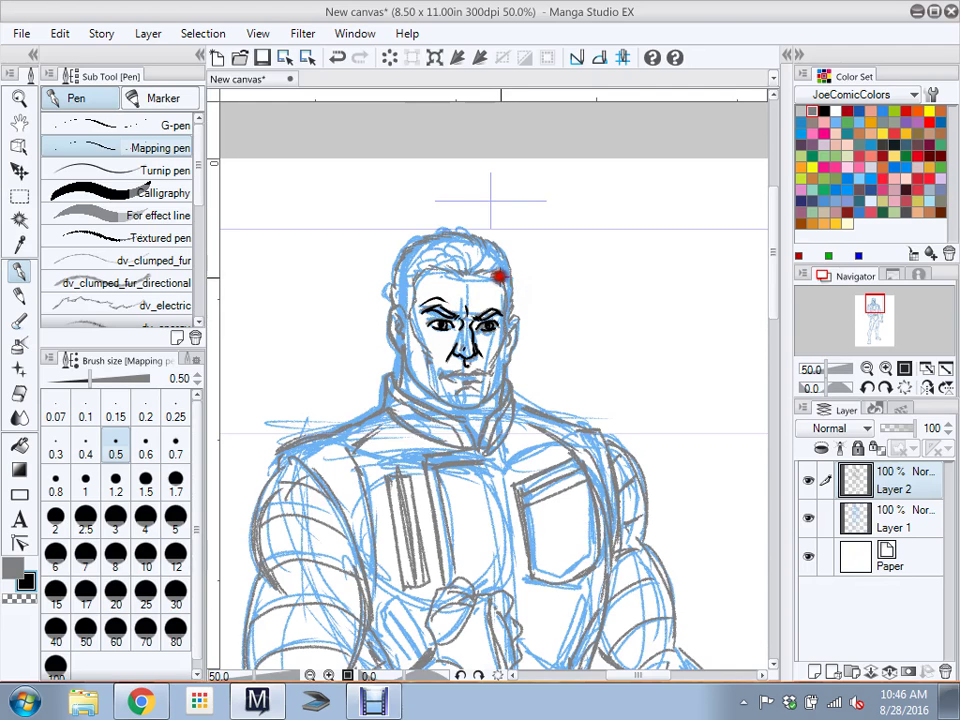
Ink the temples, the spiky front hairline and the ear on the left side of the head
drag(498, 278, 508, 320)
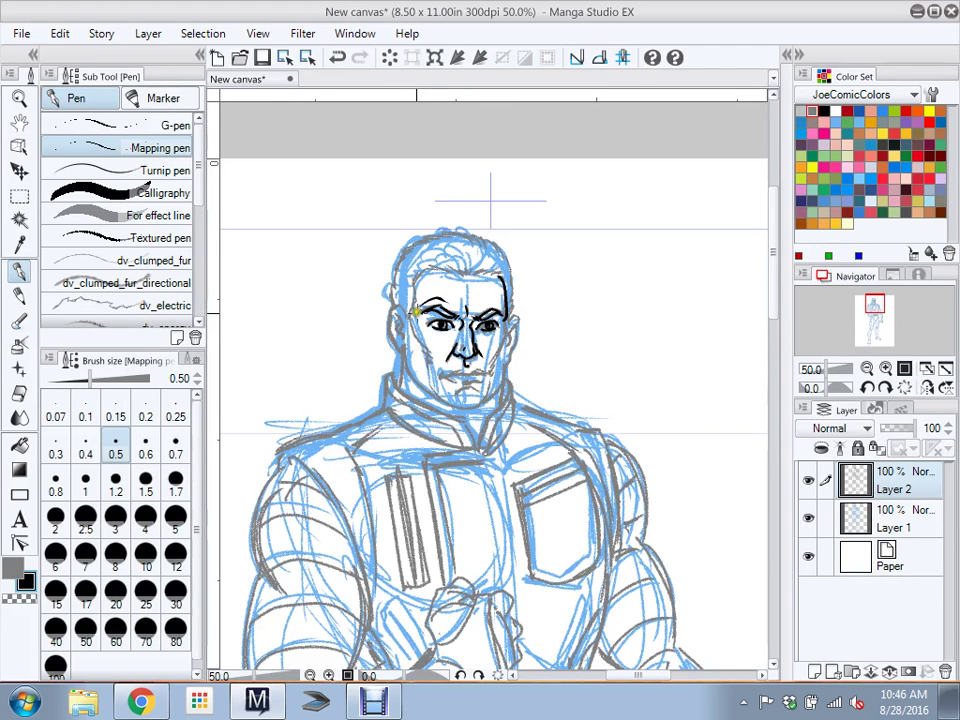
mouse_move(409, 312)
mouse_down()
mouse_move(412, 271)
mouse_move(437, 263)
mouse_move(459, 272)
mouse_move(442, 259)
mouse_move(467, 273)
mouse_move(465, 251)
mouse_move(499, 276)
mouse_up()
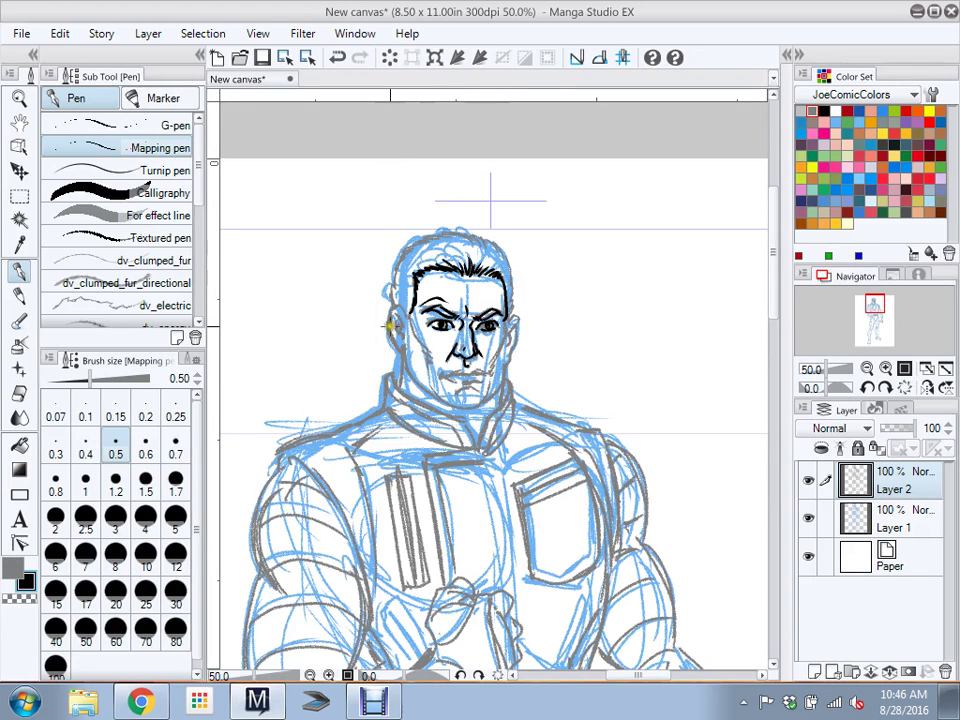
mouse_move(390, 325)
mouse_down()
mouse_move(396, 313)
mouse_move(393, 343)
mouse_move(401, 334)
mouse_up()
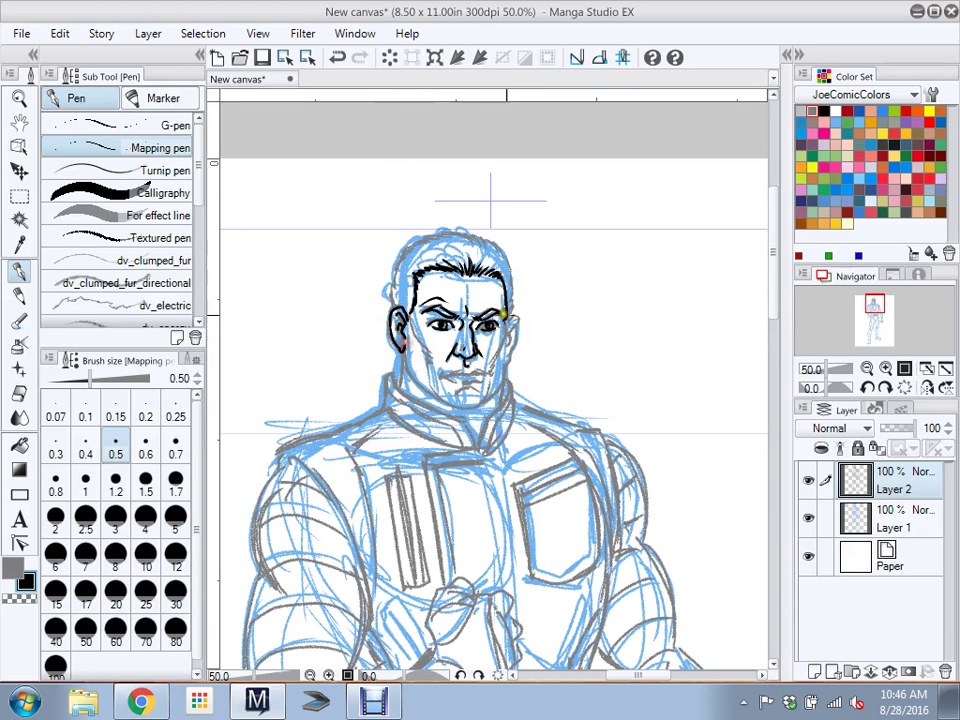
Ink the cheeks, mouth and chin, the ear on the right side of the head and the neck lines
drag(507, 320, 492, 367)
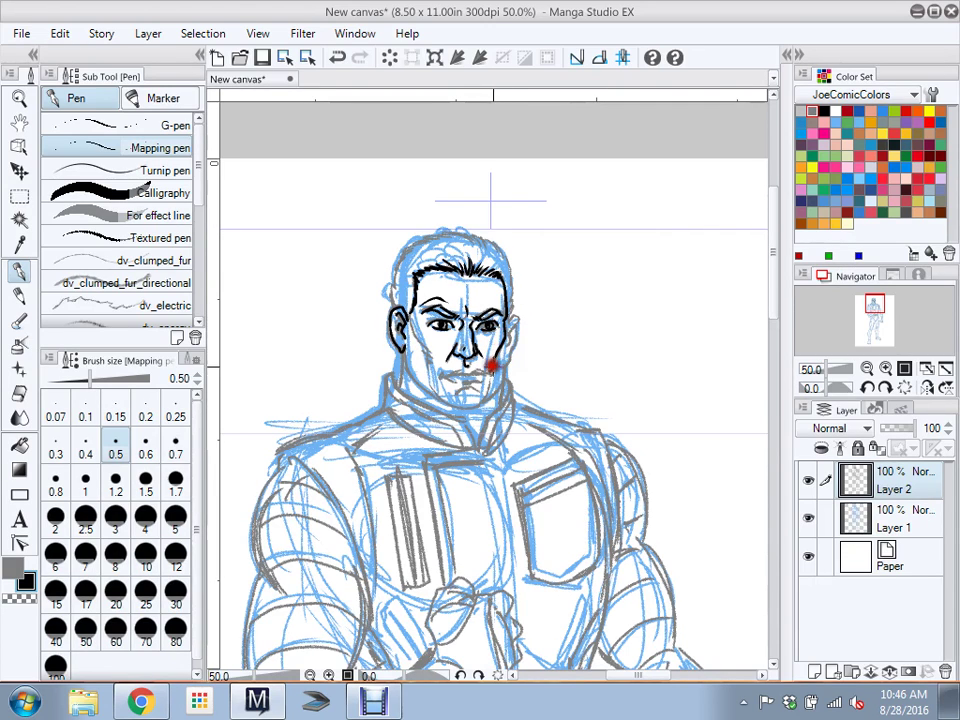
mouse_move(411, 332)
mouse_down()
mouse_move(432, 350)
mouse_move(431, 383)
mouse_move(483, 373)
mouse_move(458, 372)
mouse_move(469, 381)
mouse_move(463, 392)
mouse_up()
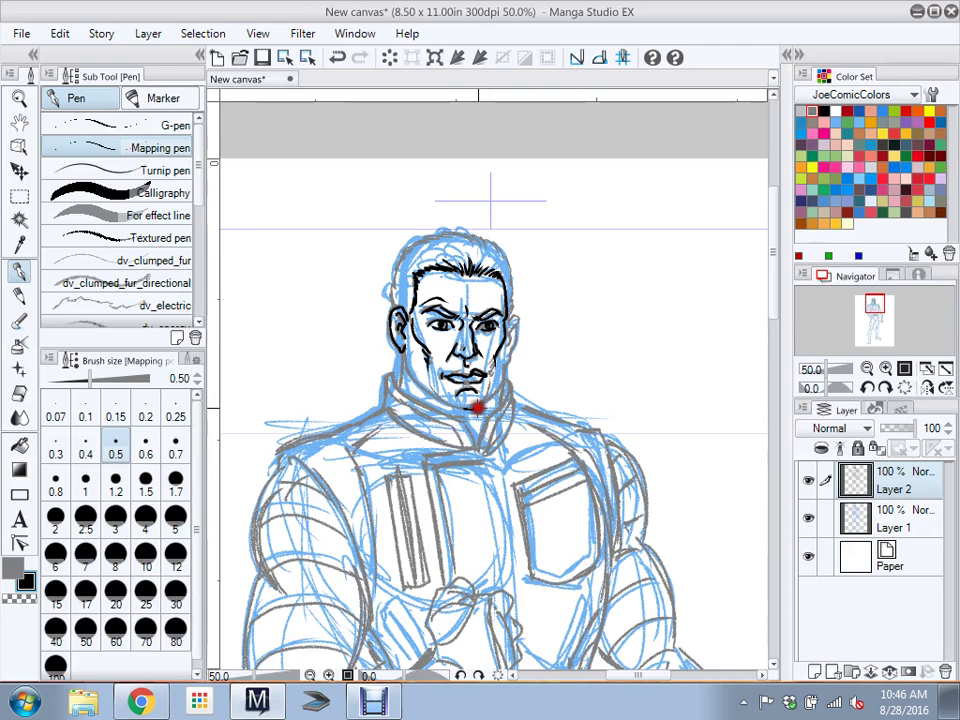
mouse_move(478, 407)
mouse_down()
mouse_move(491, 383)
mouse_move(492, 395)
mouse_move(497, 388)
mouse_up()
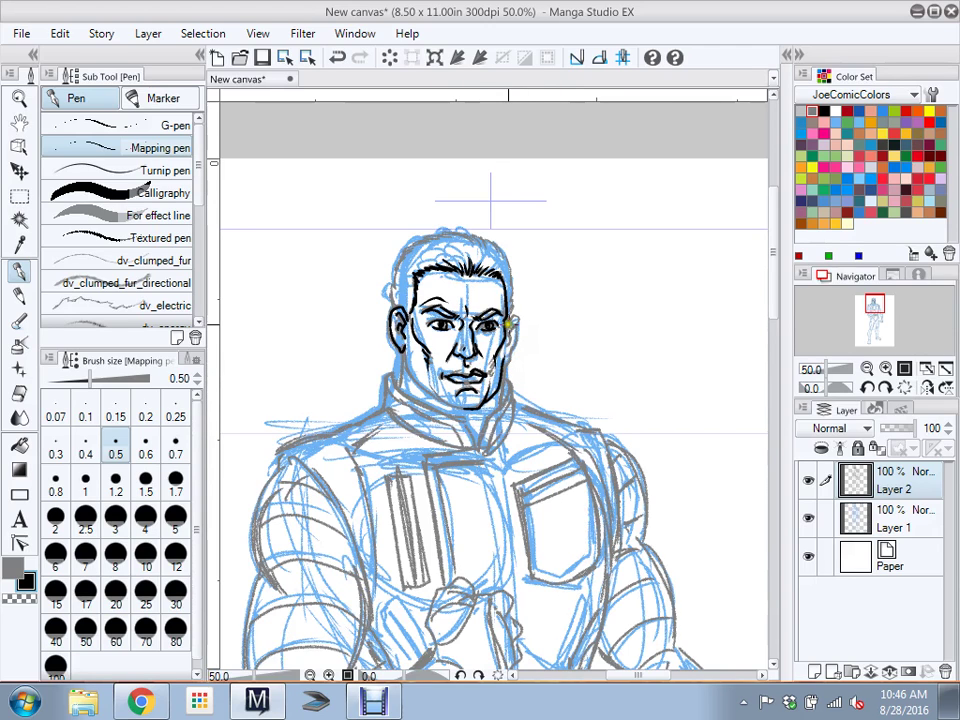
mouse_move(506, 323)
mouse_down()
mouse_move(502, 368)
mouse_move(512, 330)
mouse_move(499, 408)
mouse_up()
drag(402, 354, 400, 387)
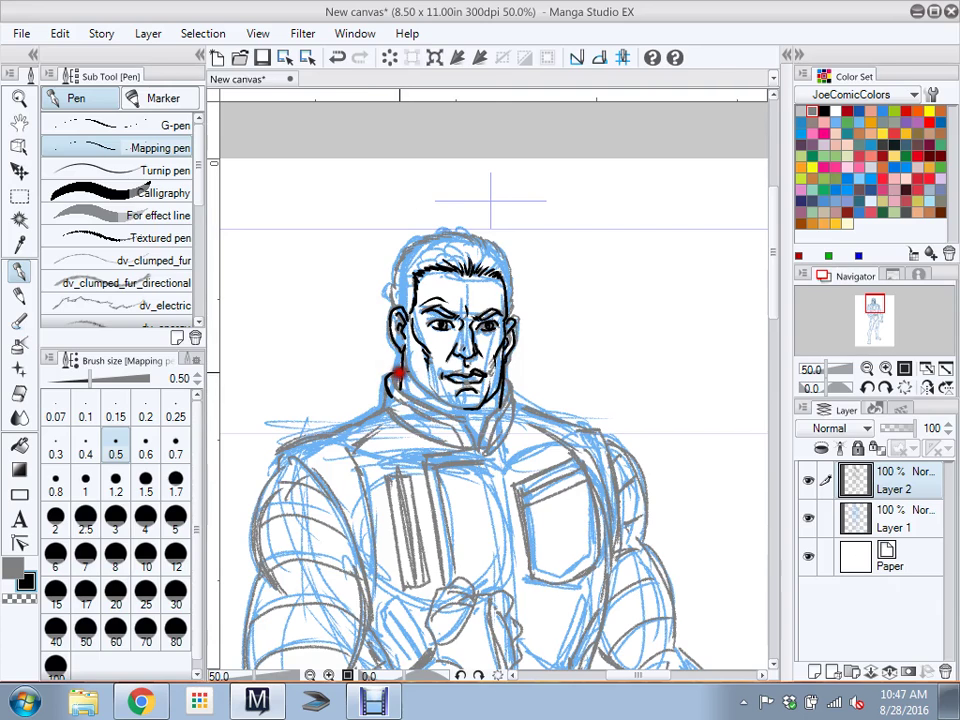
Ink the jacket collar's inner and outer edges on both sides, down to the front opening
mouse_move(397, 375)
mouse_down()
mouse_move(392, 392)
mouse_move(448, 425)
mouse_up()
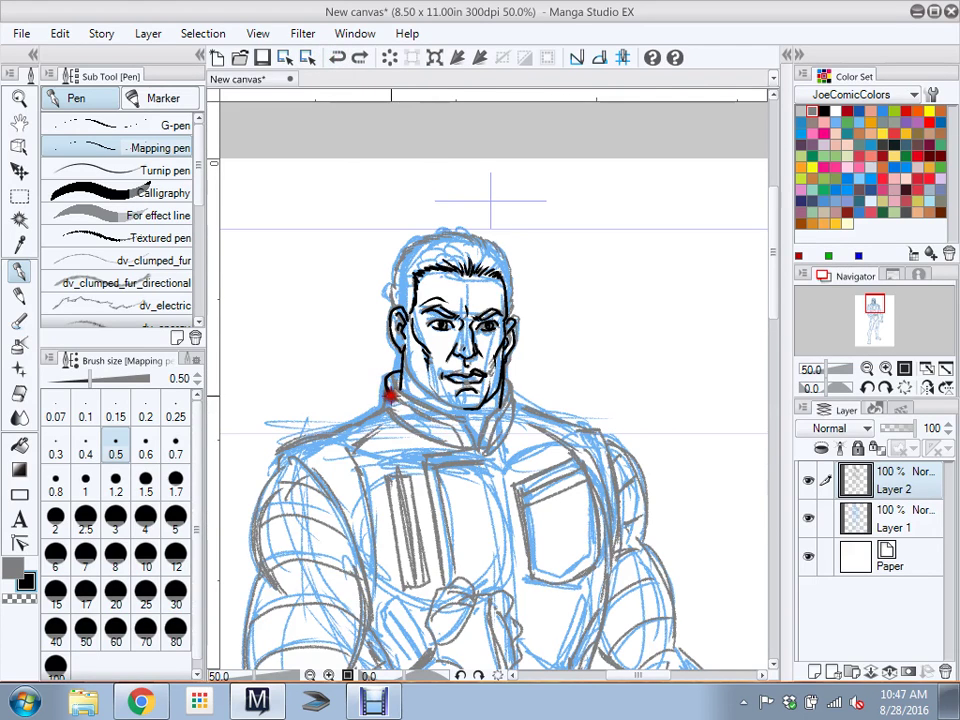
drag(388, 395, 464, 447)
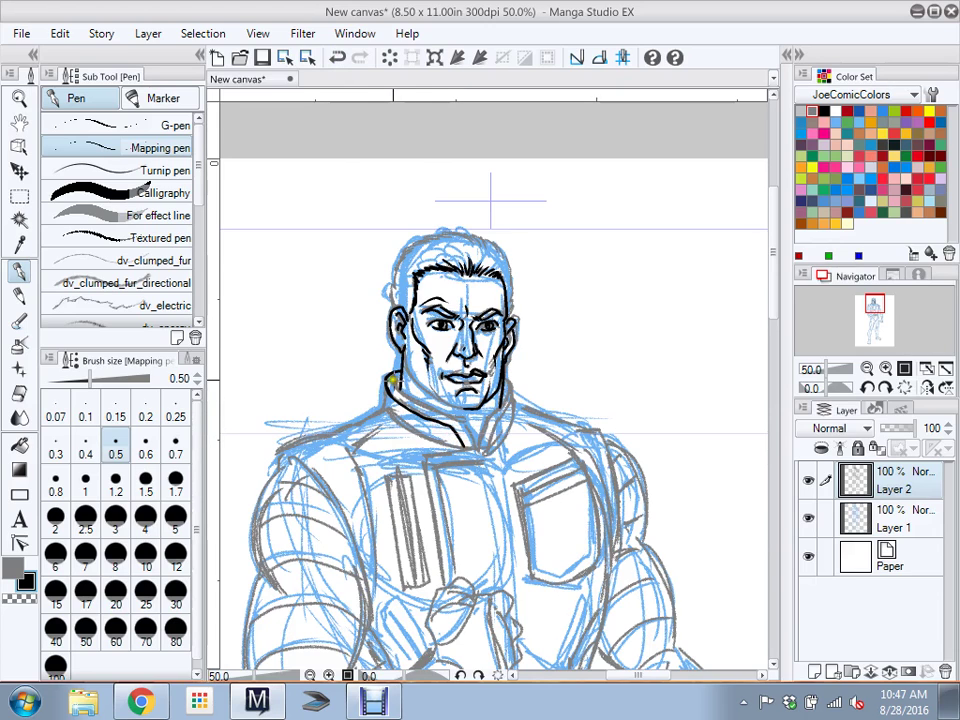
mouse_move(393, 380)
mouse_down()
mouse_move(463, 424)
mouse_move(477, 447)
mouse_up()
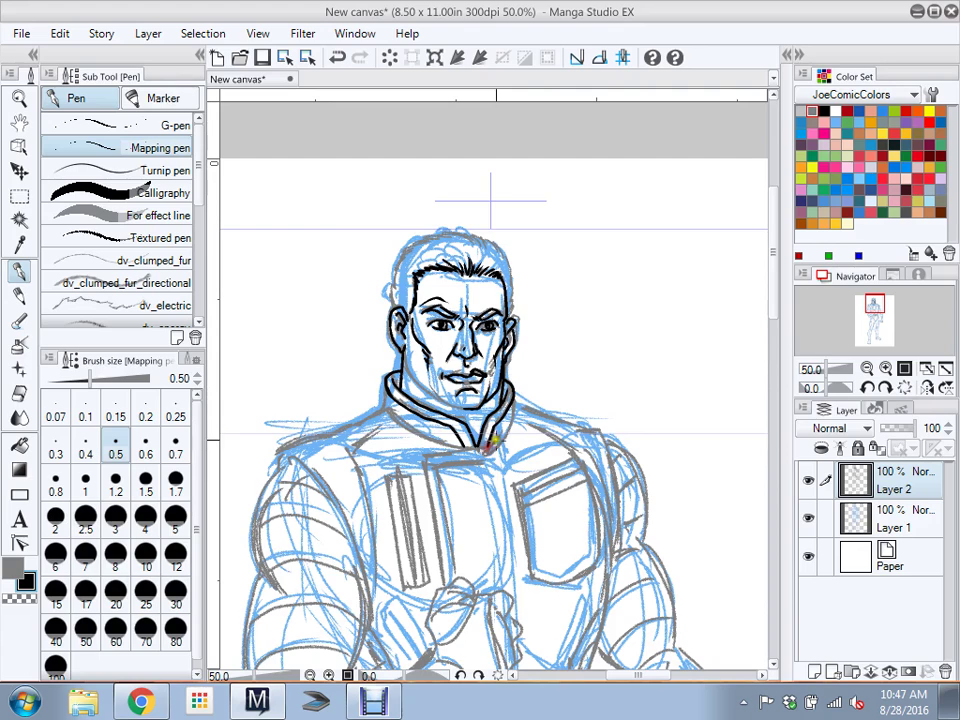
mouse_move(514, 397)
mouse_down()
mouse_move(508, 427)
mouse_move(489, 448)
mouse_up()
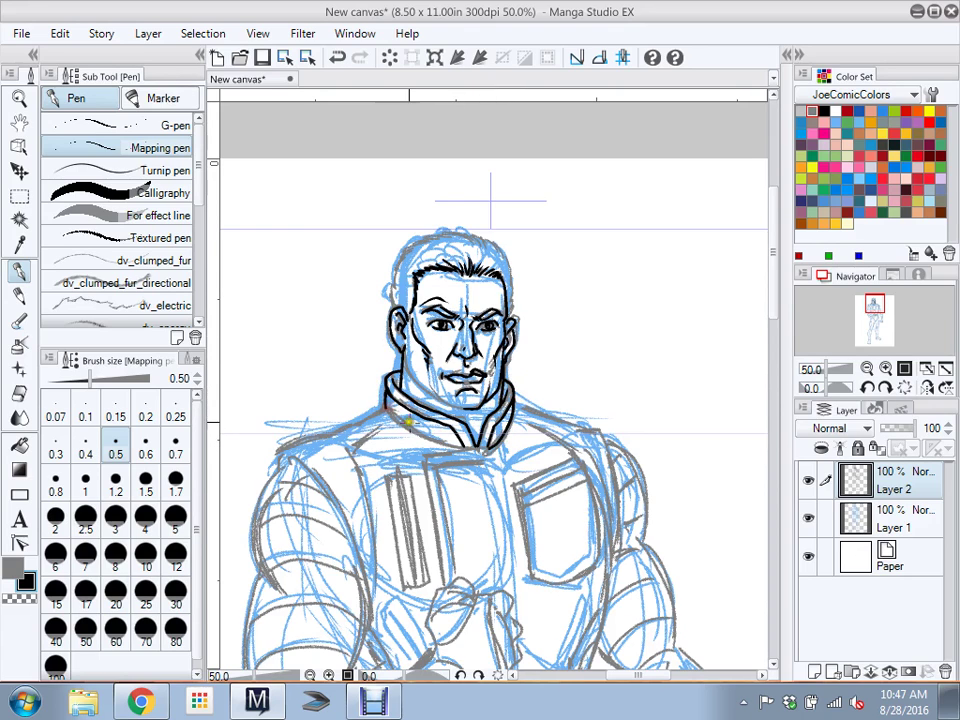
drag(386, 410, 462, 447)
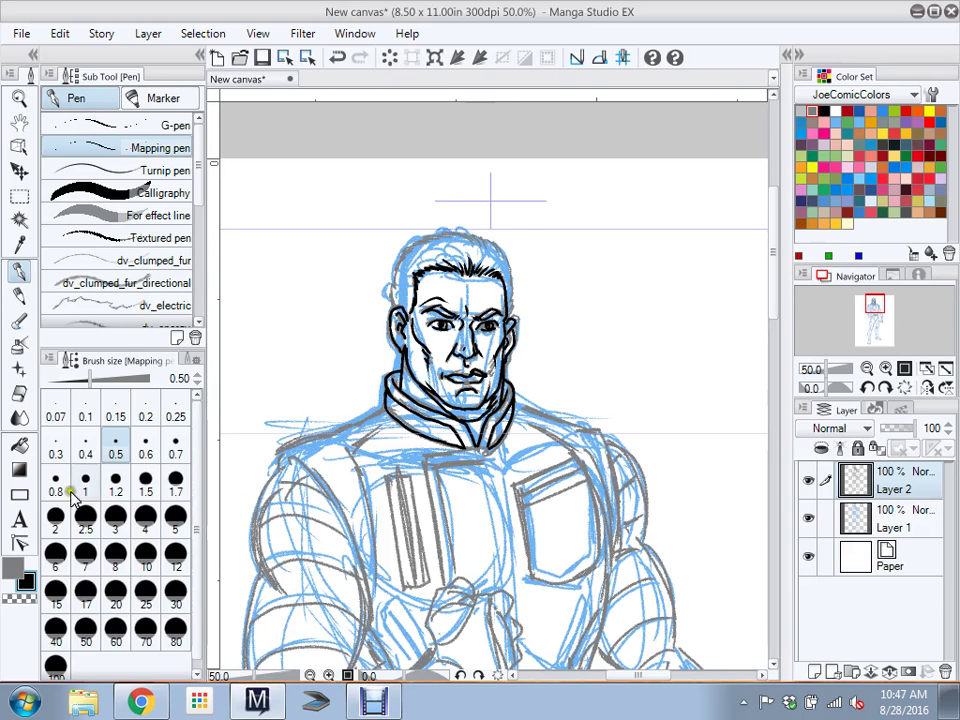
Fill the shadow beneath the chin with black and add a new layer above Layer 2
key(g)
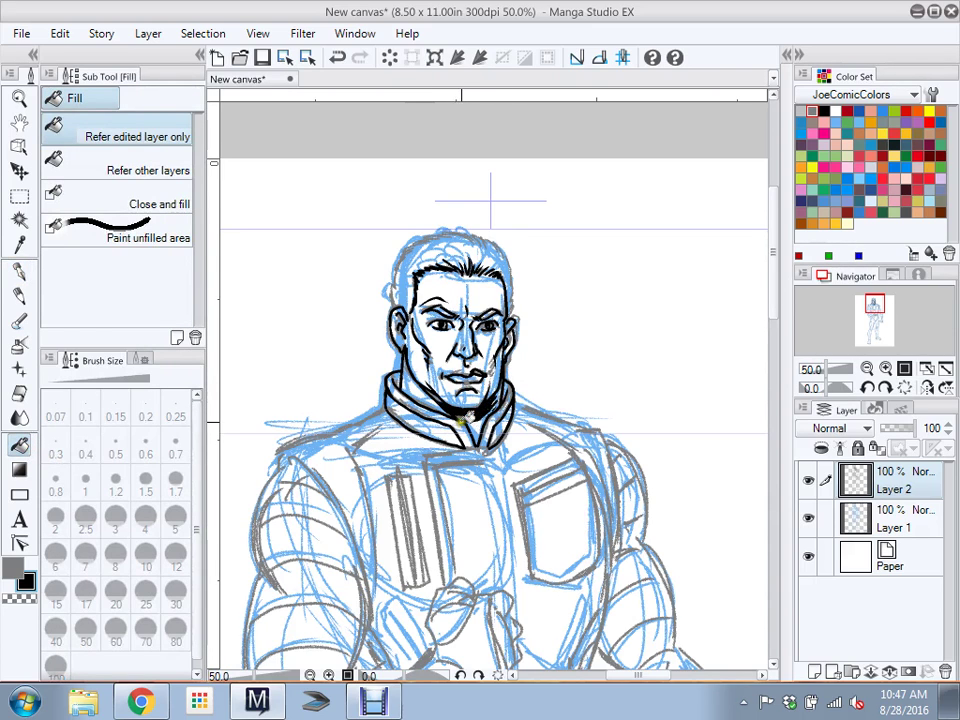
click(467, 412)
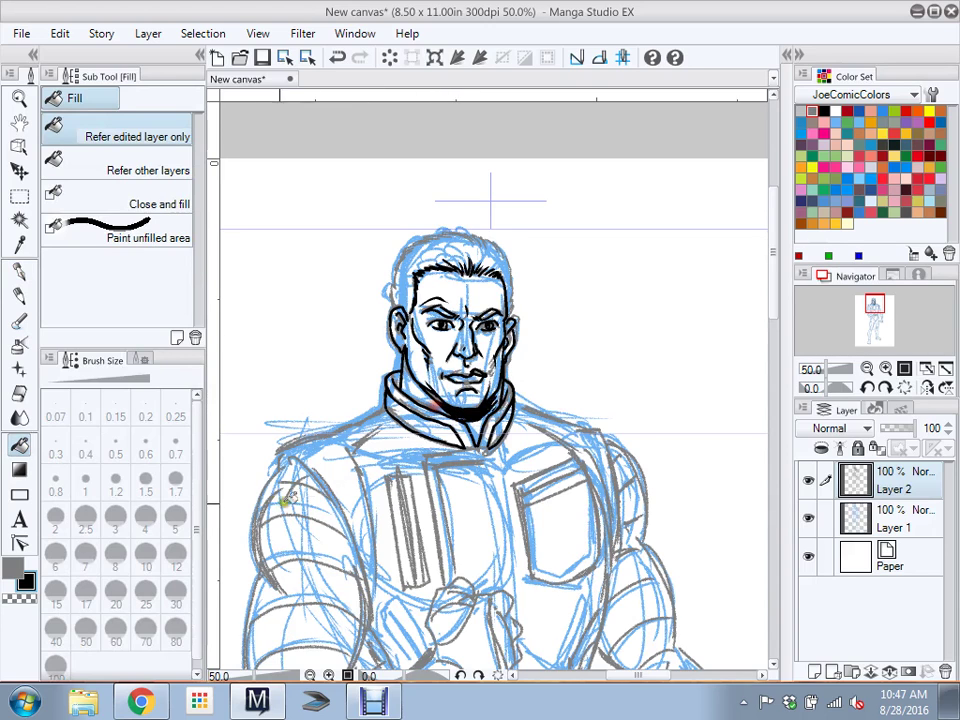
click(814, 671)
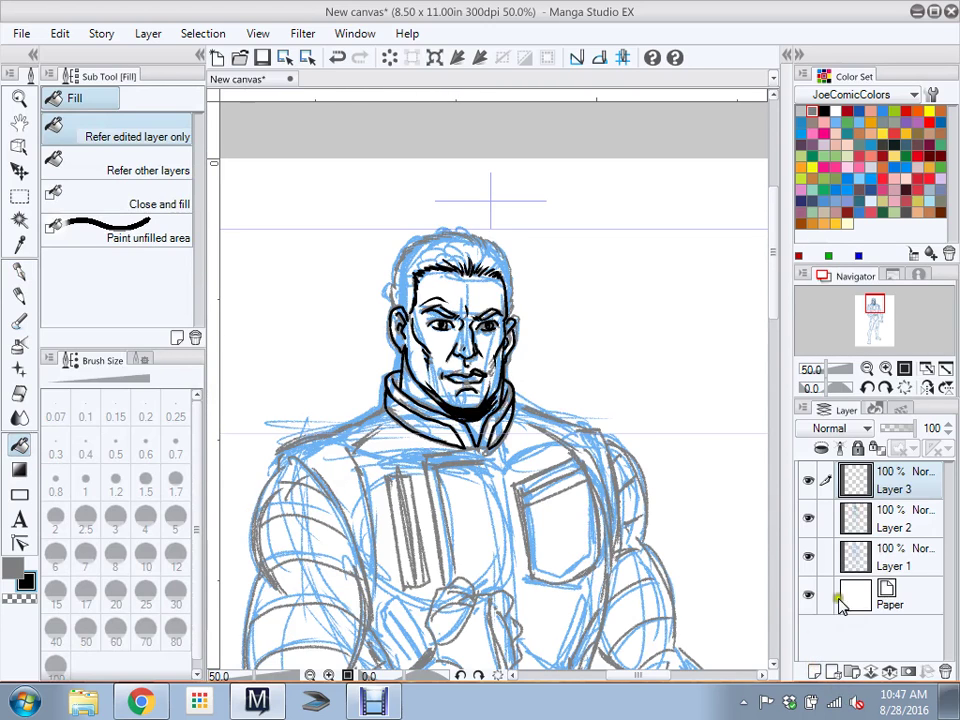
Select all the black ink on Layer 2 with Auto select, turning off Follow adjacent pixel
click(888, 515)
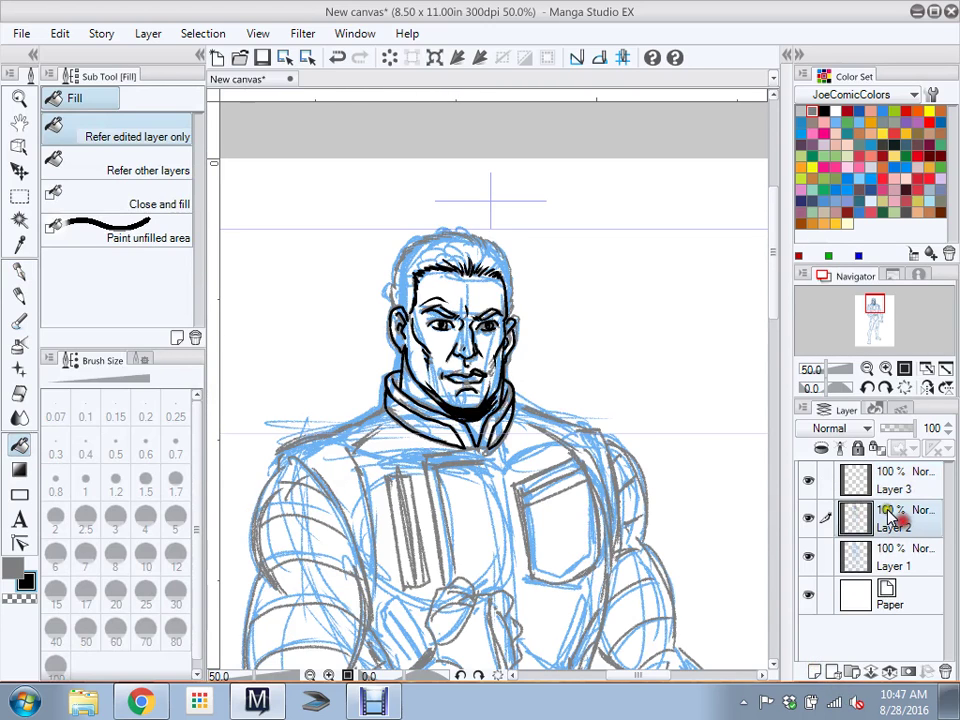
click(20, 220)
click(440, 320)
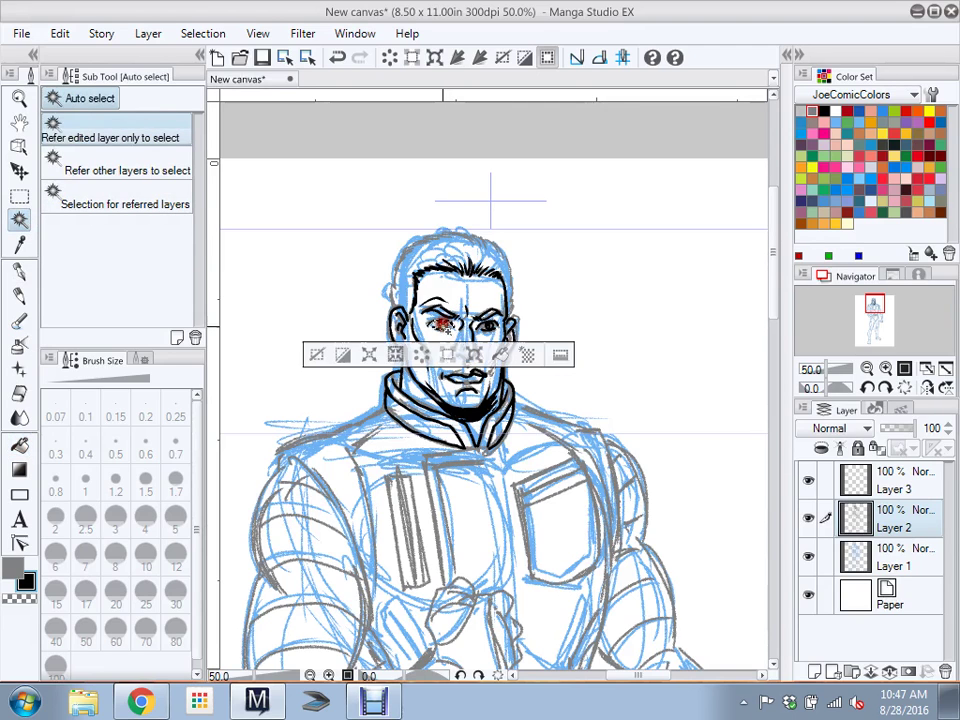
click(139, 358)
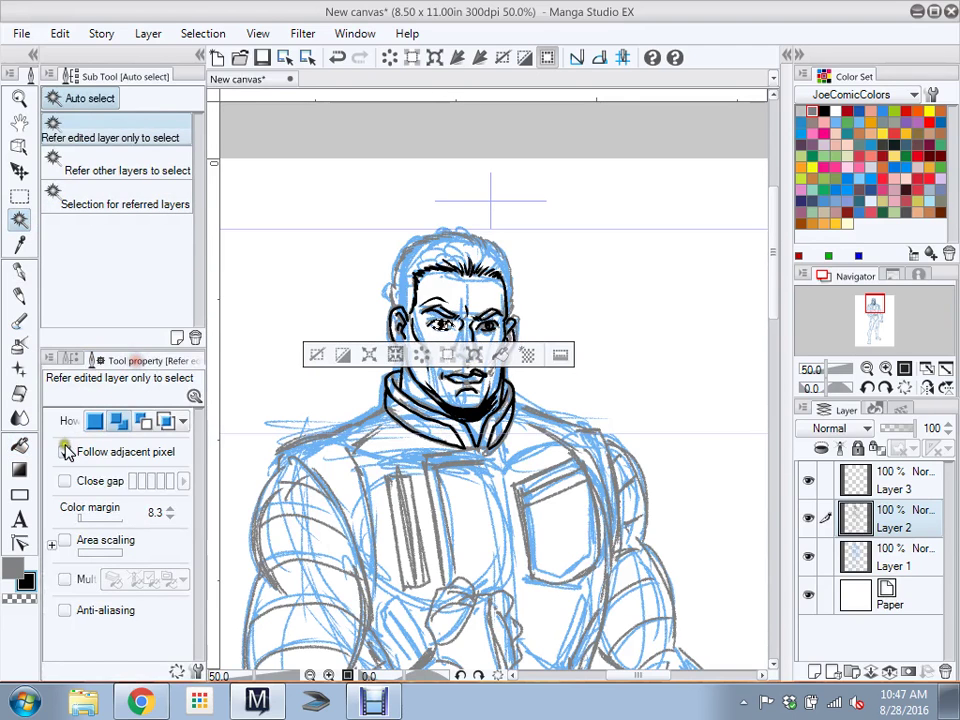
click(64, 451)
shift+click(466, 417)
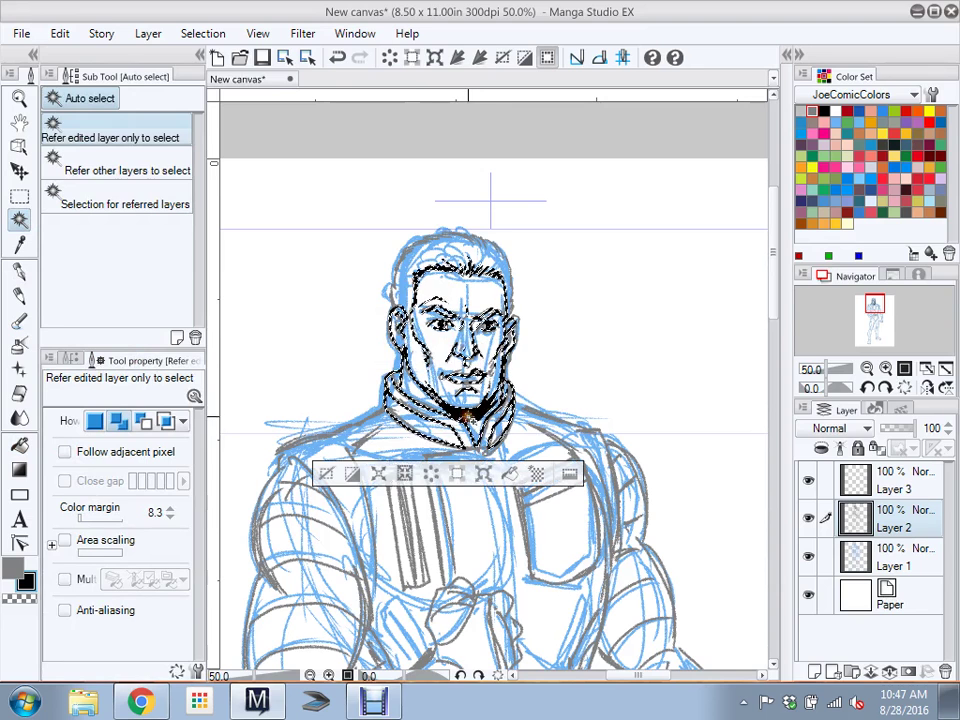
Fill the selected linework with black on Layer 3 with Follow adjacent pixel off, and check it with Layer 2 briefly hidden
click(895, 480)
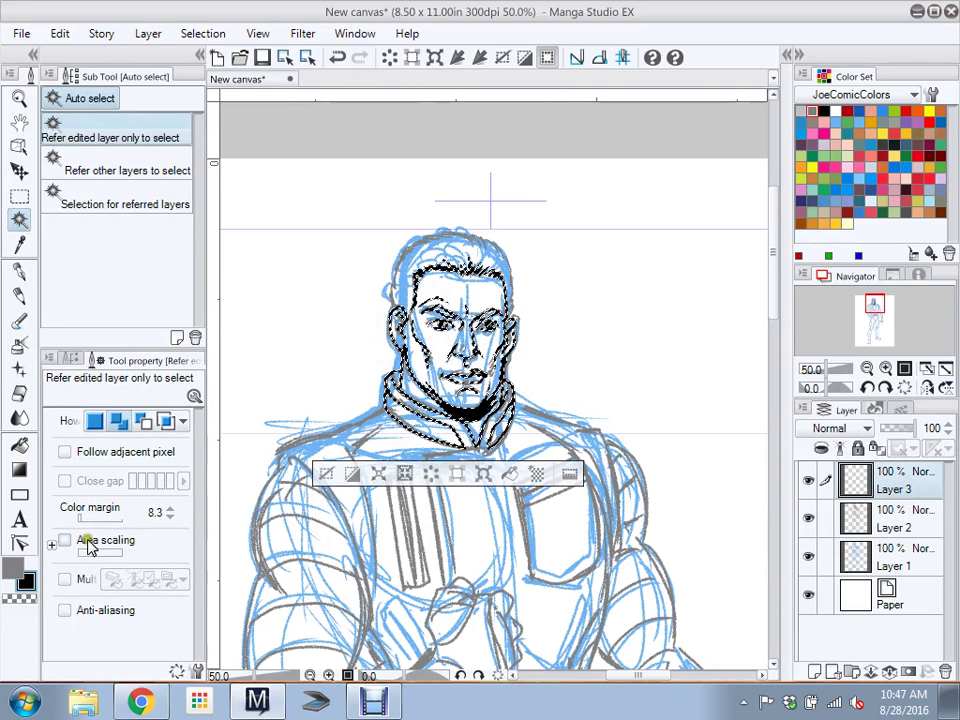
click(19, 445)
click(64, 419)
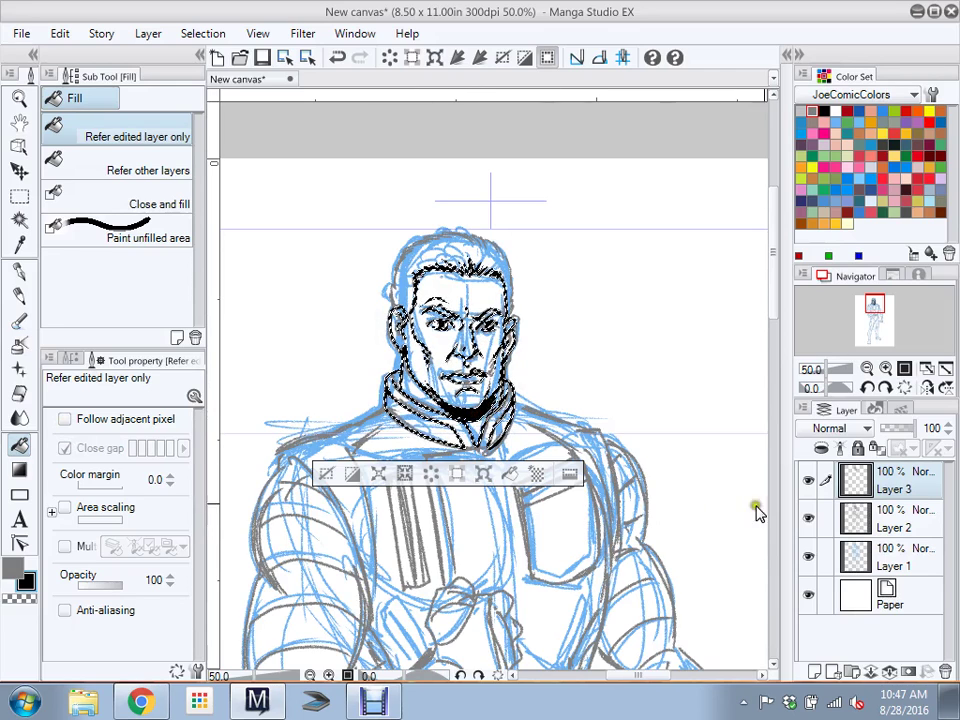
click(808, 518)
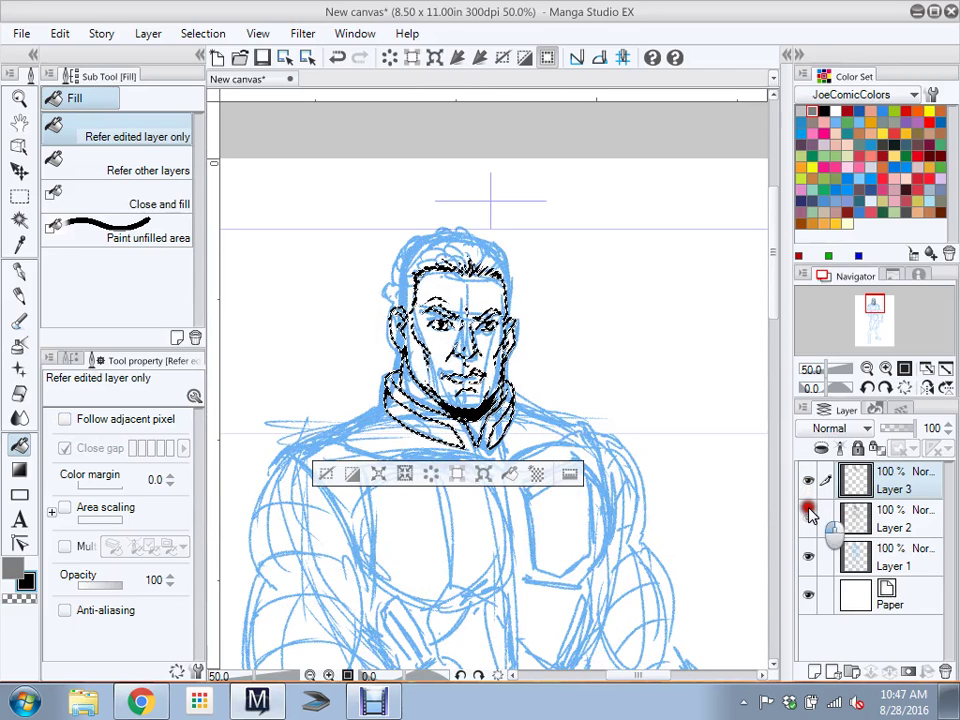
click(808, 512)
Recolour the selected ink on Layer 2 grey with Layer 3 hidden, show and activate Layer 3, and clear the selection
click(808, 482)
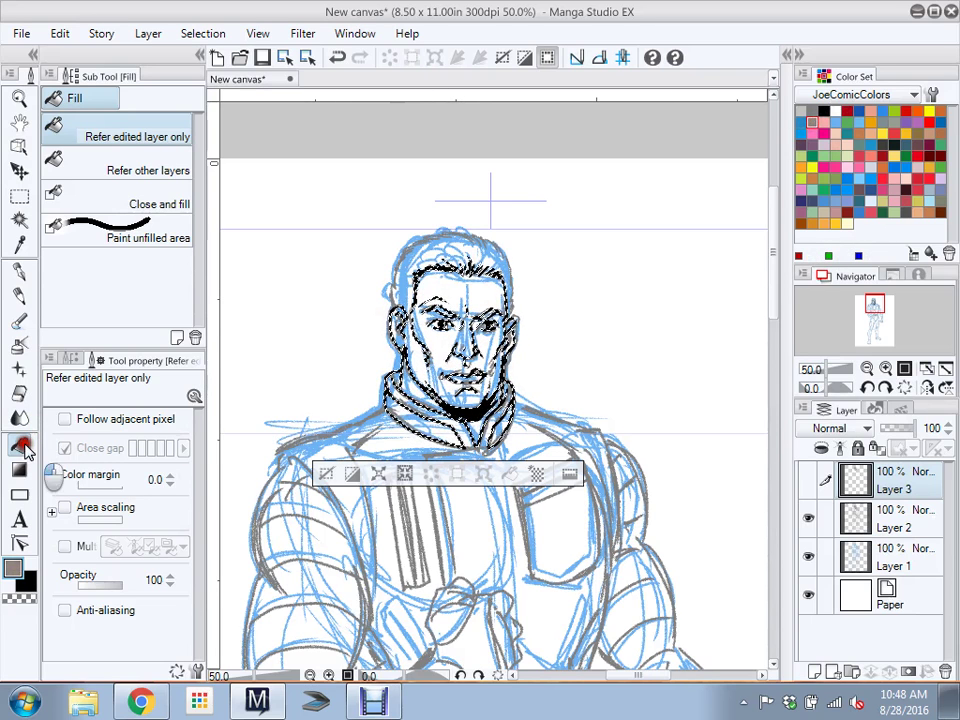
click(886, 513)
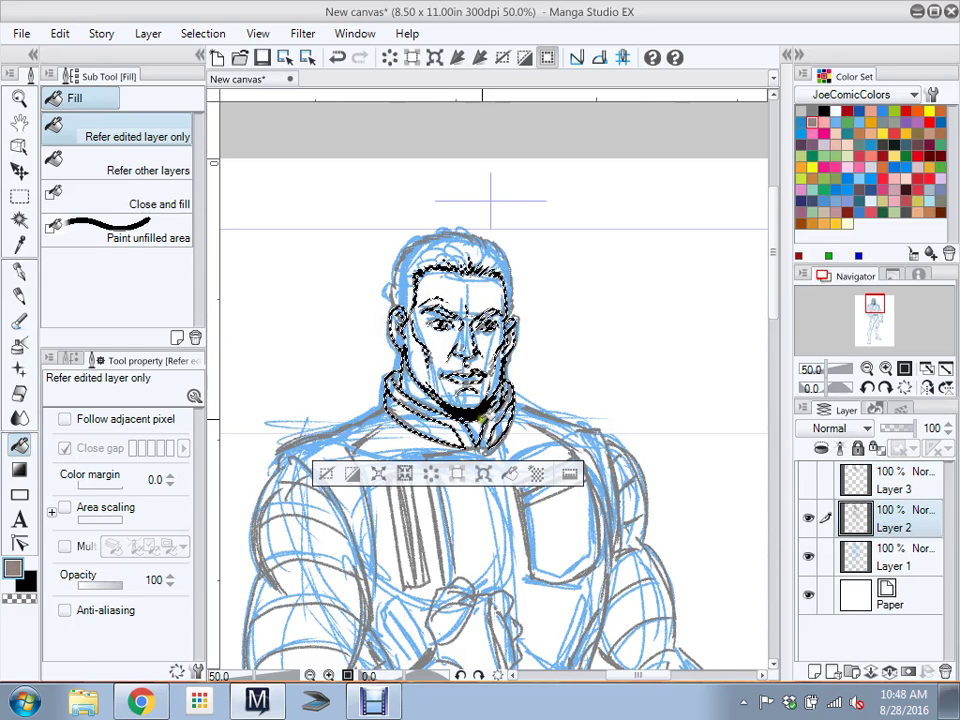
click(807, 482)
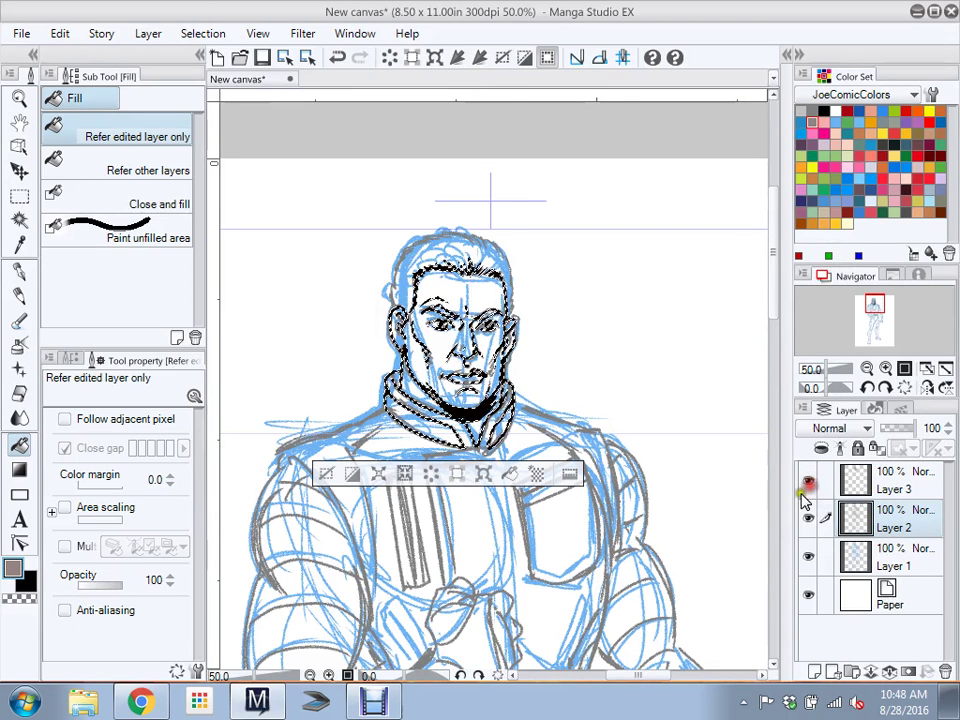
click(900, 488)
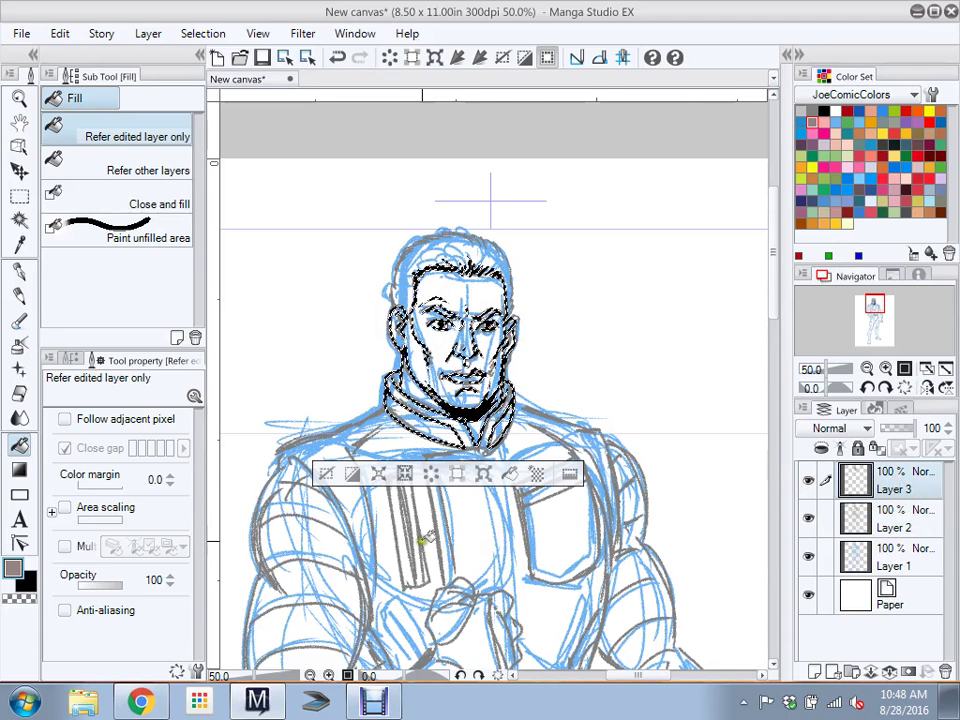
click(326, 473)
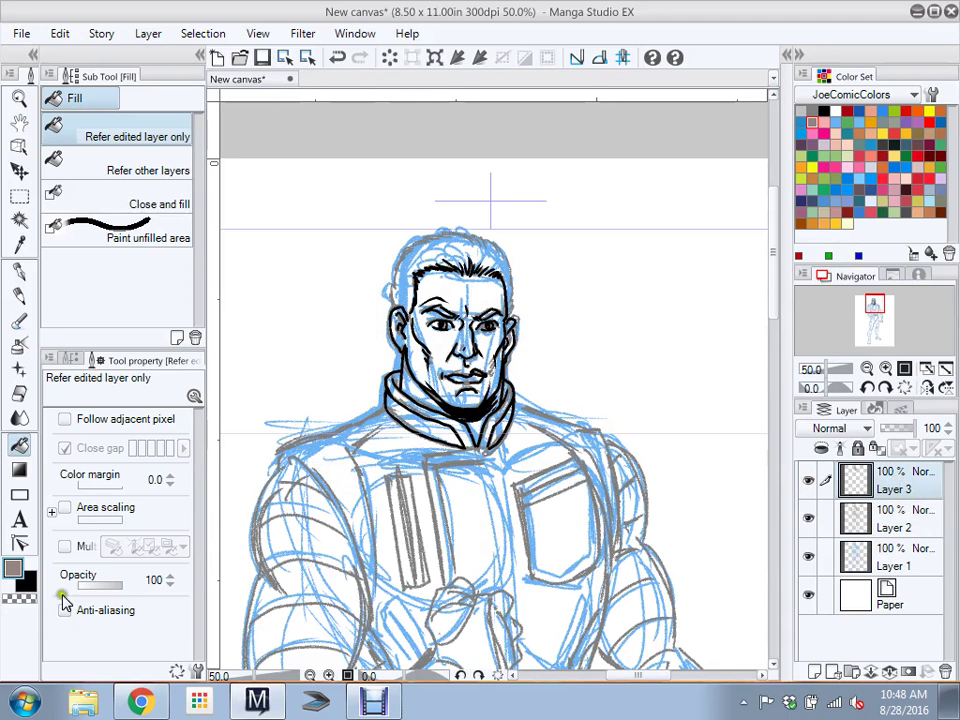
Switch back to black, turn on Follow adjacent pixel for Fill, try filling beneath the chin on Layer 3, and undo the fill
click(36, 584)
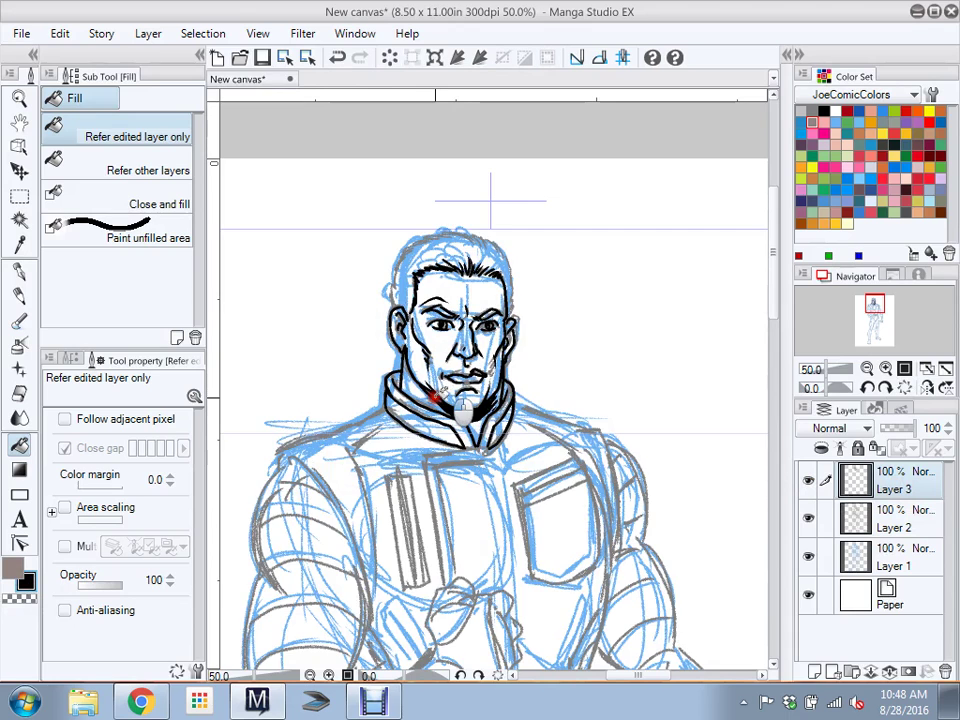
click(437, 398)
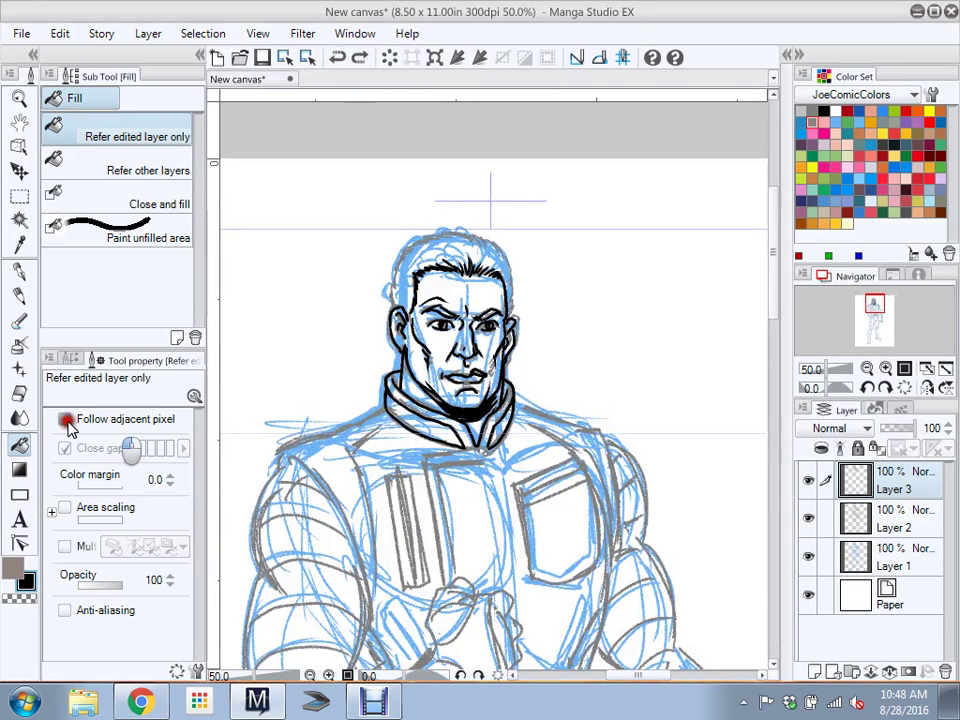
click(66, 421)
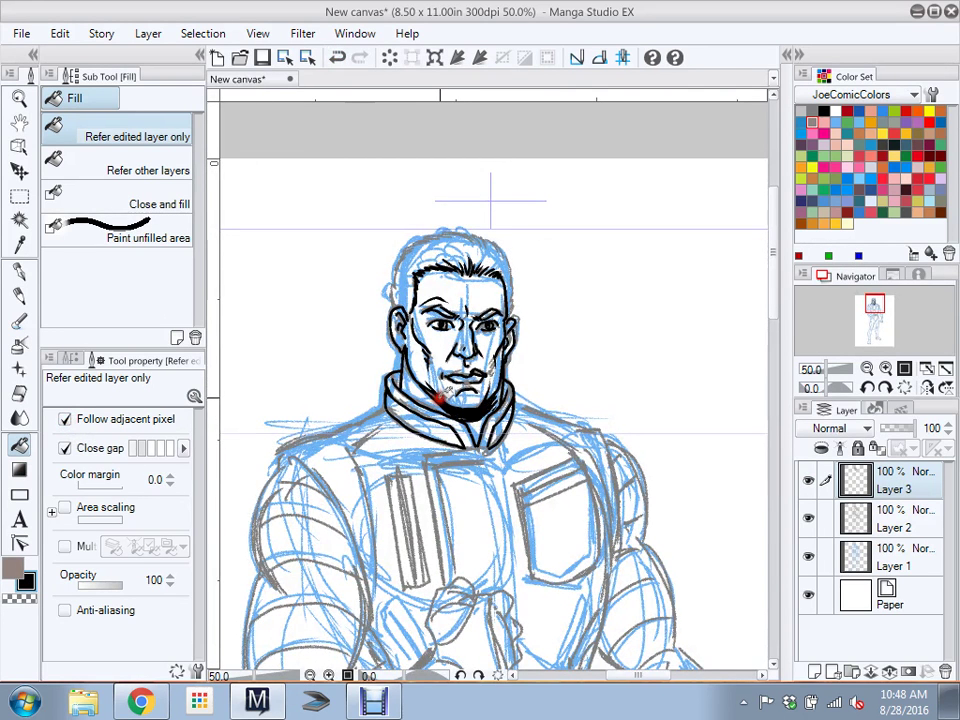
click(466, 410)
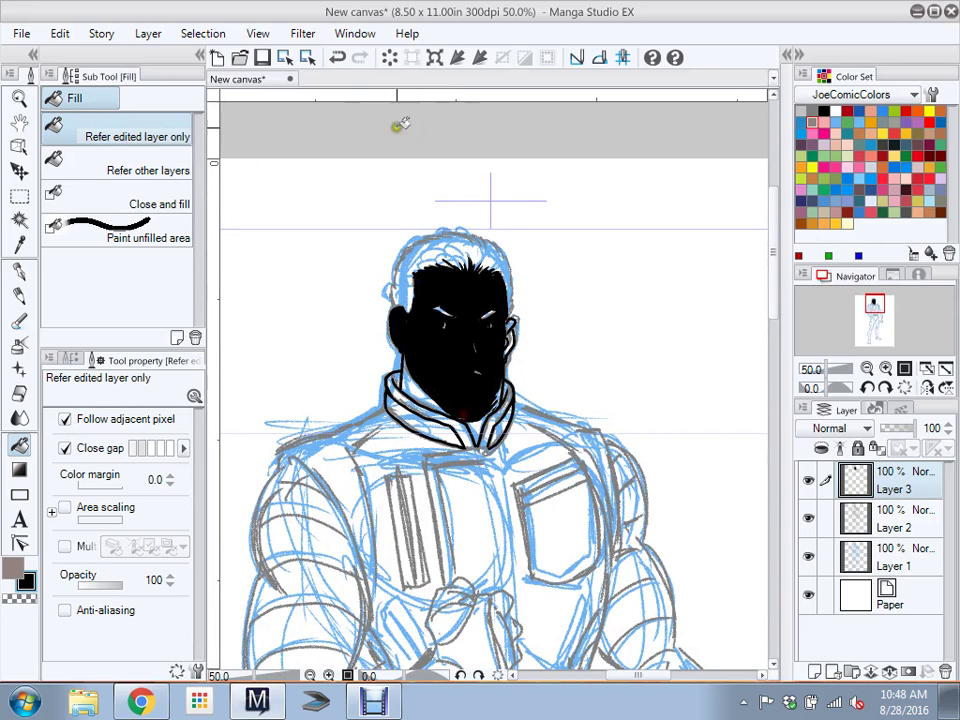
click(337, 57)
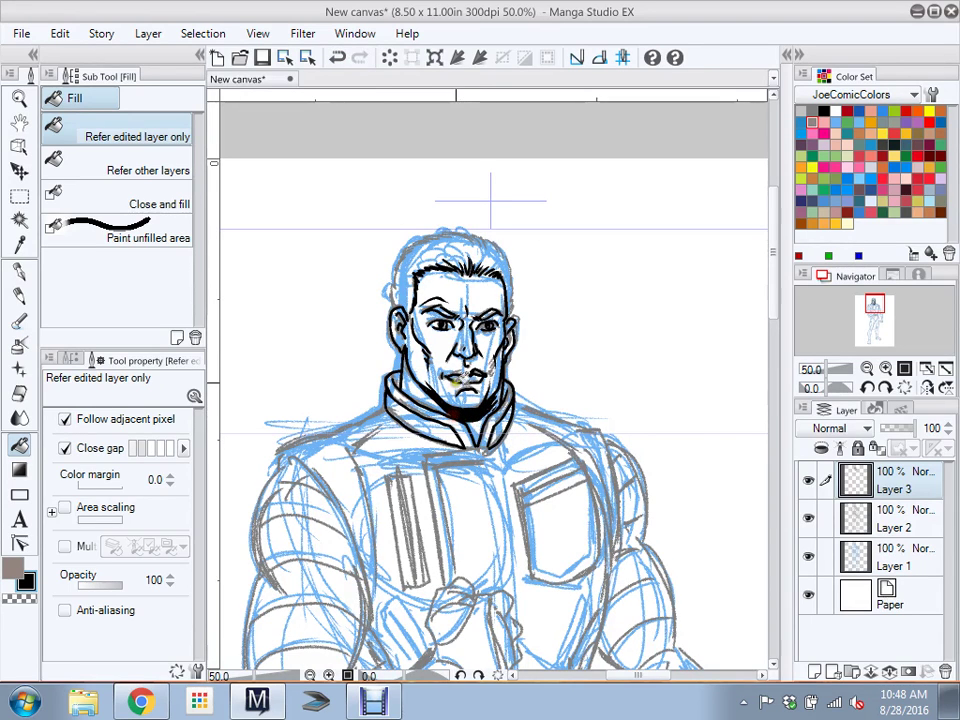
Ink the outer contour of the hair around the top and sides of the head with the Mapping pen on Layer 3
click(18, 270)
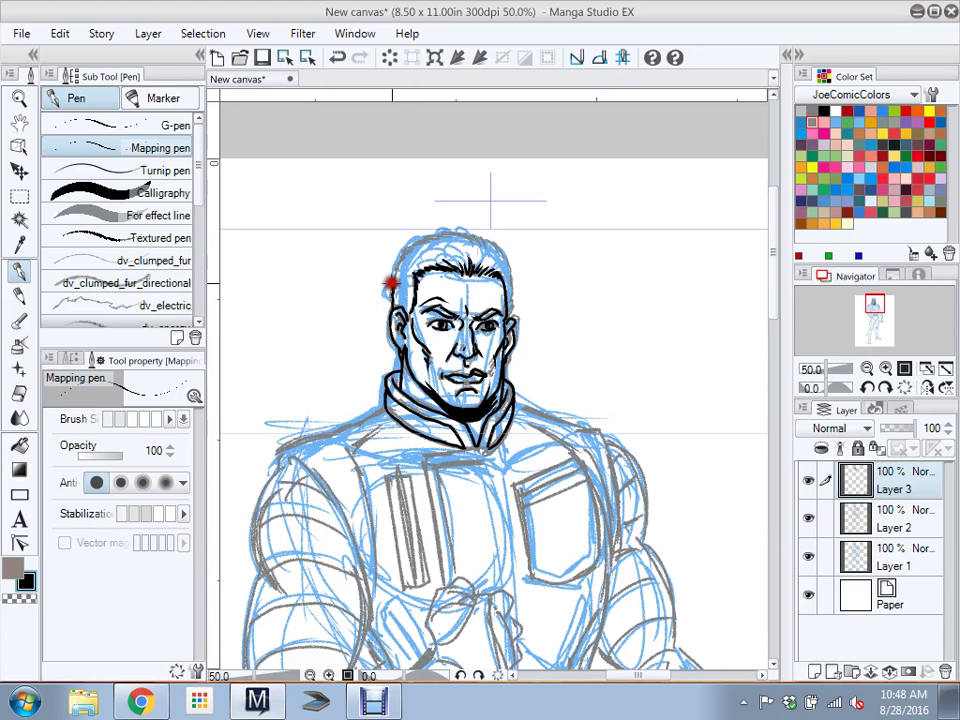
mouse_move(393, 279)
mouse_down()
mouse_move(413, 243)
mouse_move(446, 233)
mouse_move(487, 242)
mouse_move(495, 254)
mouse_move(486, 240)
mouse_move(503, 260)
mouse_move(510, 319)
mouse_up()
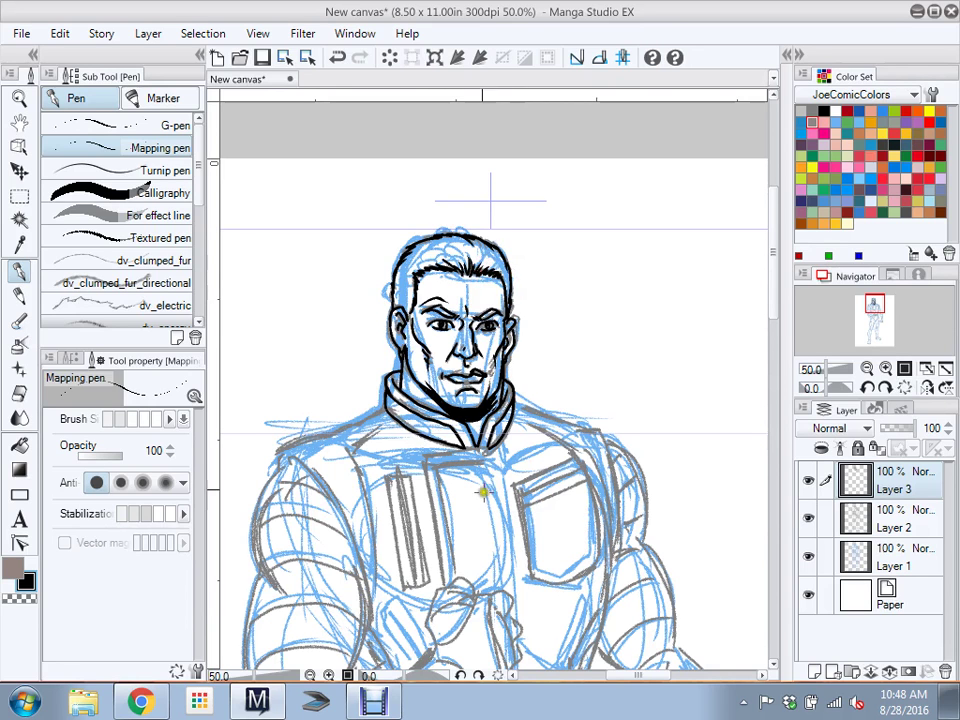
Ink the shoulder lines, collar-side seams and armhole edges on both sides of the jacket with the Mapping pen at size 0.7
drag(775, 308, 782, 339)
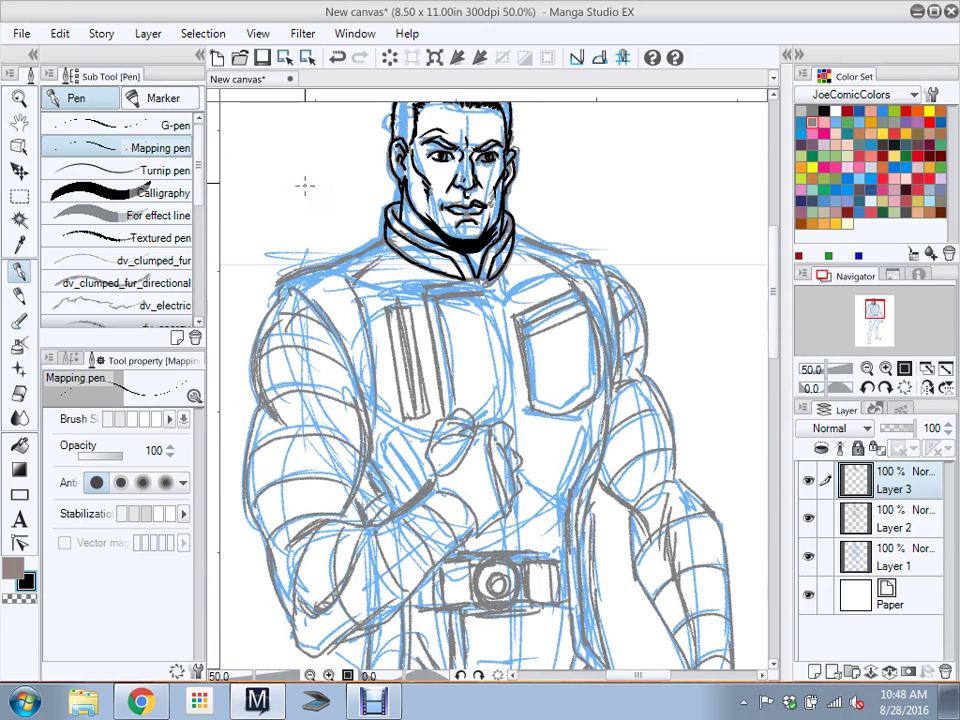
click(71, 362)
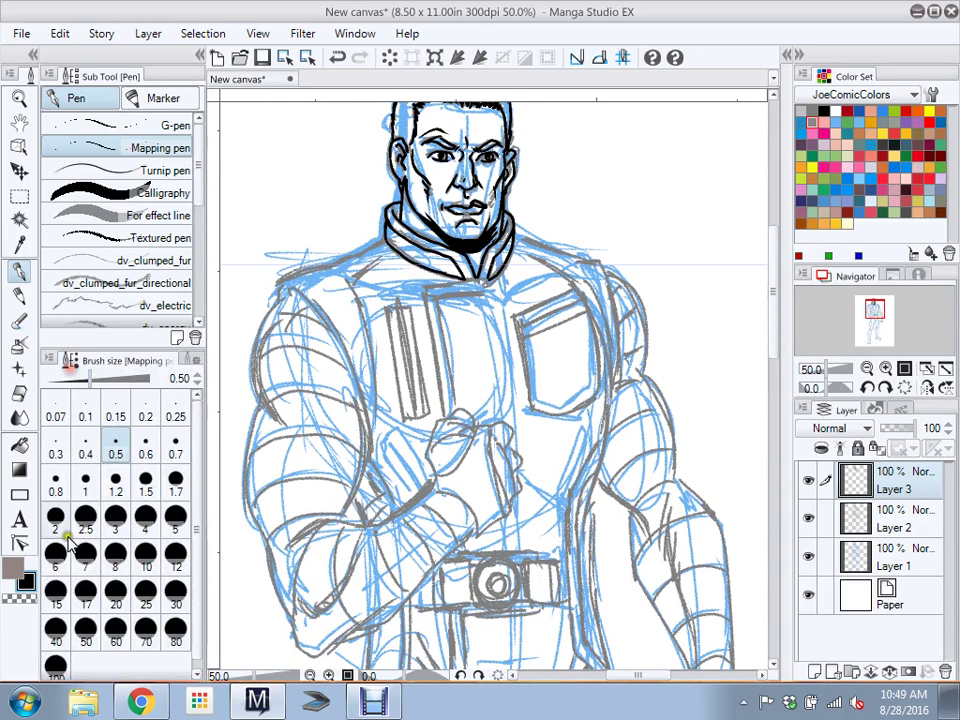
click(172, 445)
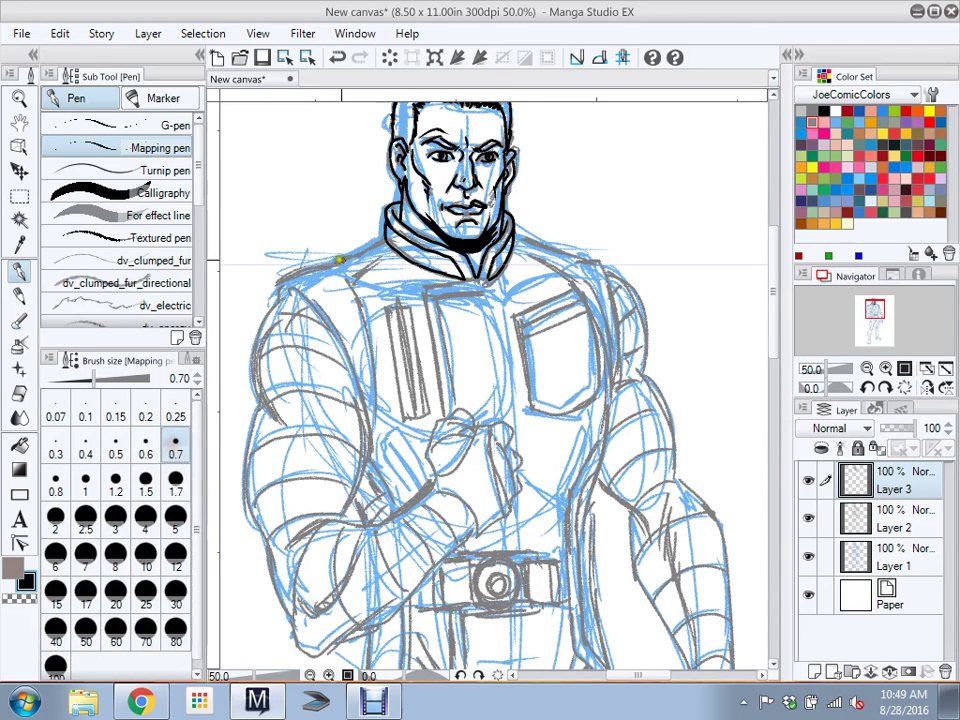
drag(270, 284, 384, 240)
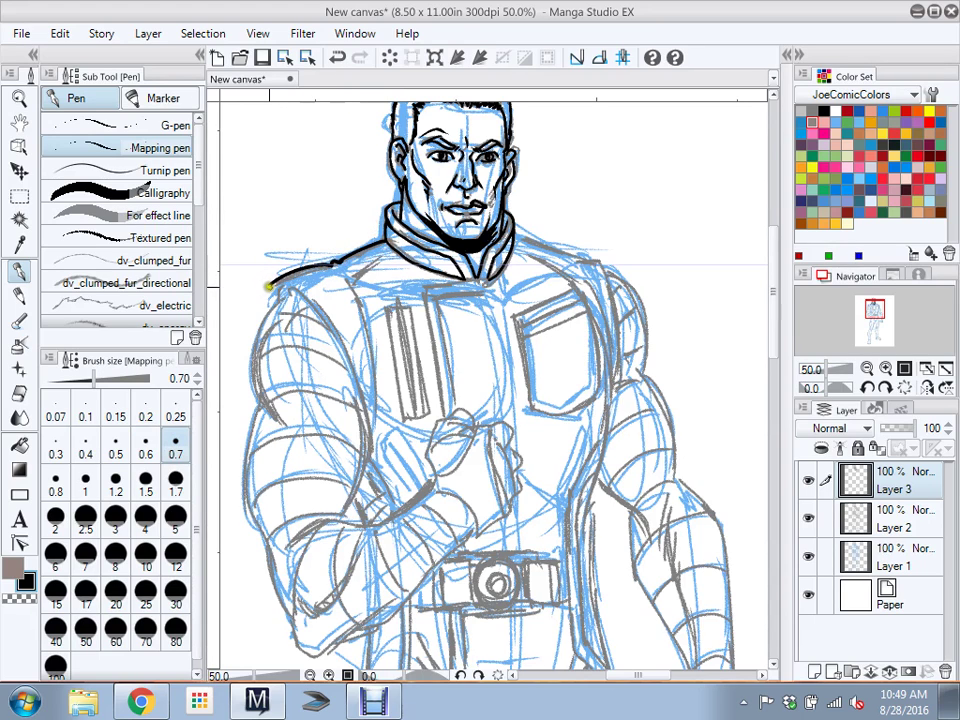
mouse_move(268, 309)
mouse_down()
mouse_move(302, 293)
mouse_move(347, 368)
mouse_move(369, 440)
mouse_move(362, 478)
mouse_up()
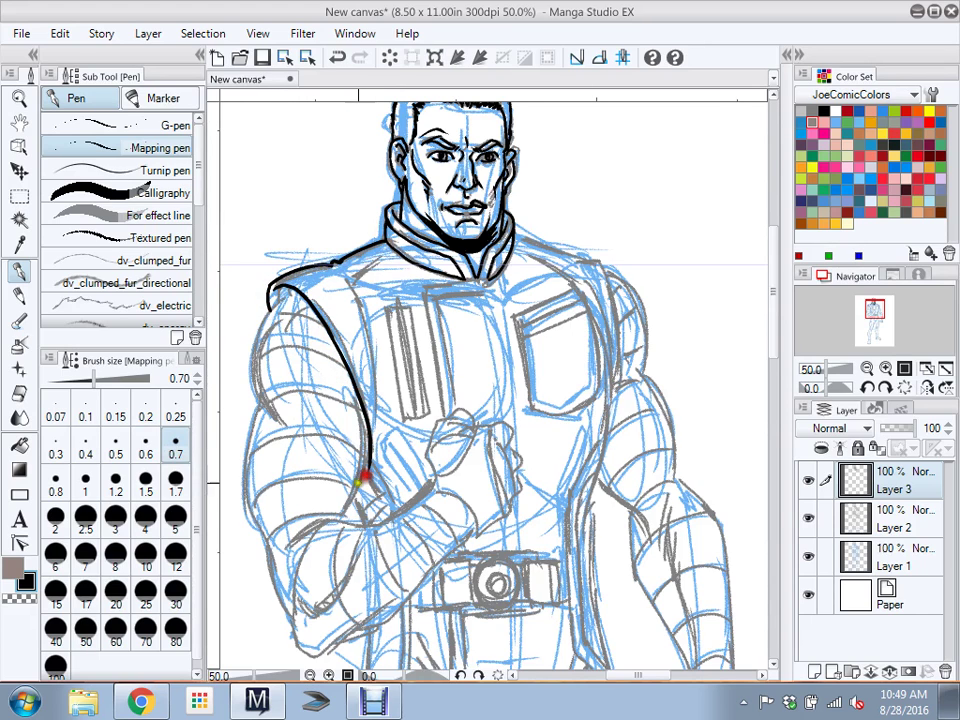
drag(343, 272, 369, 454)
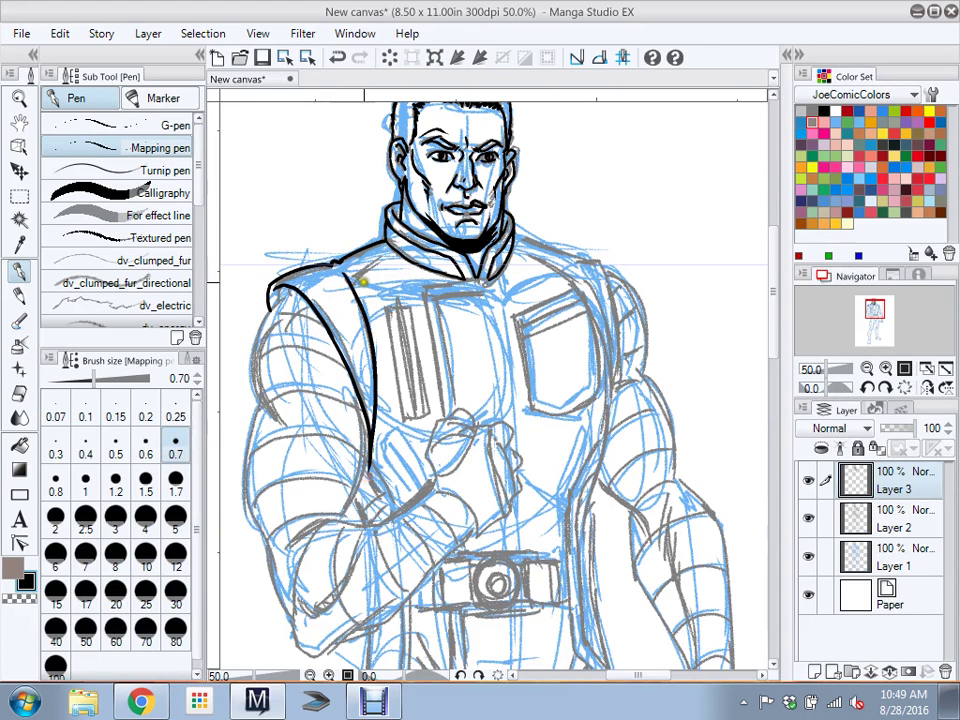
drag(345, 264, 396, 250)
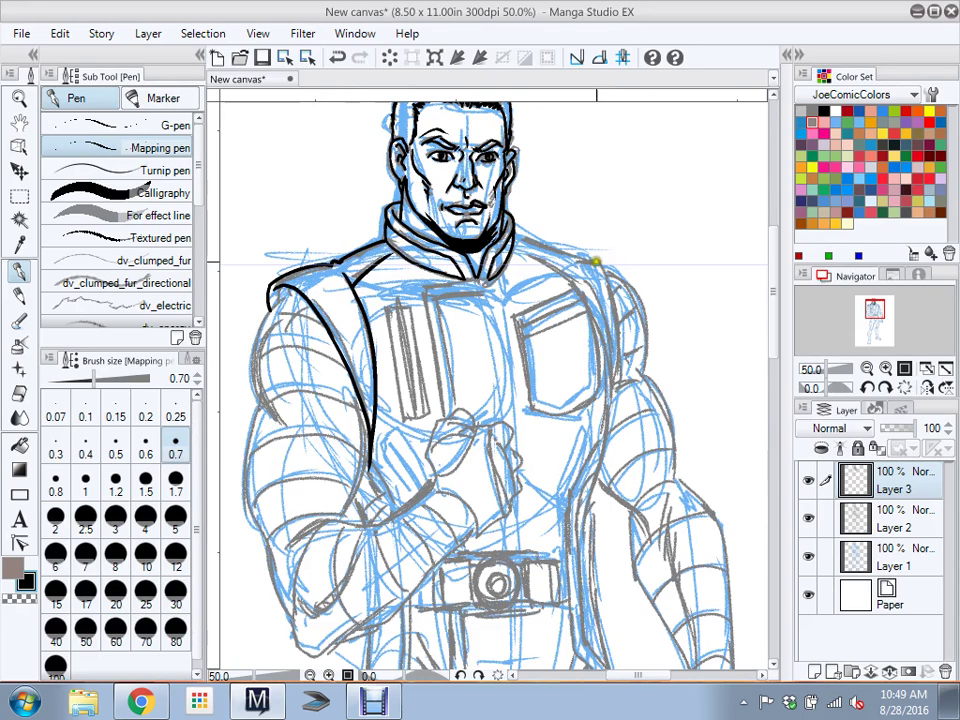
mouse_move(584, 268)
mouse_down()
mouse_move(599, 328)
mouse_move(604, 426)
mouse_move(578, 257)
mouse_move(607, 260)
mouse_move(620, 297)
mouse_move(621, 384)
mouse_move(604, 432)
mouse_up()
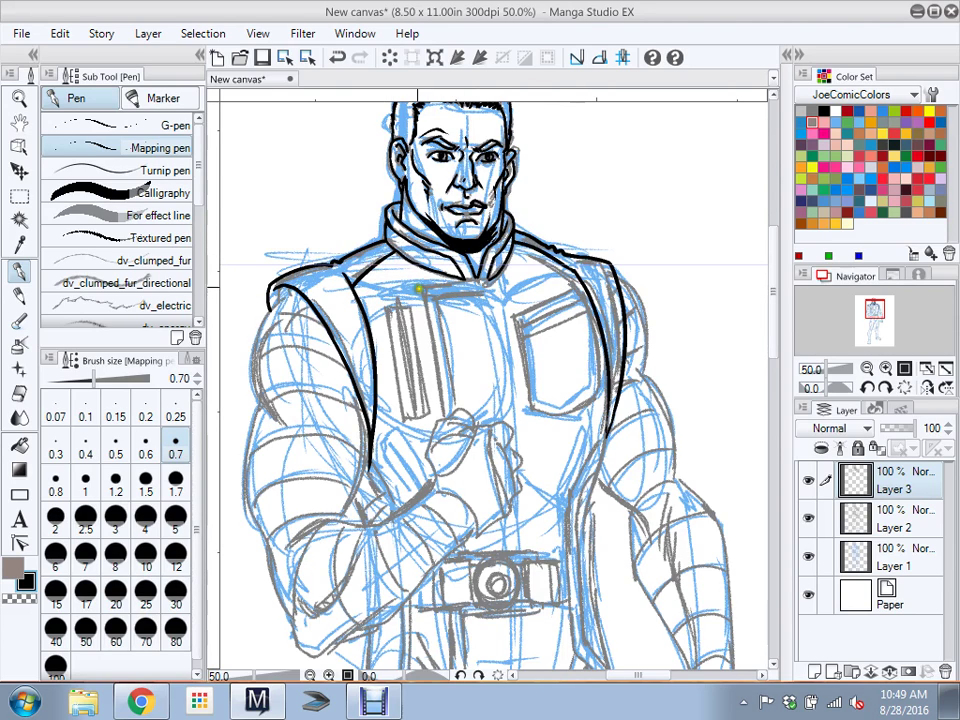
Ink the bent arm's forearm outline, elbow folds and inner upper-arm edge on Layer 3 with the Mapping pen at size 0.7
mouse_move(281, 556)
mouse_down()
mouse_move(326, 519)
mouse_move(402, 512)
mouse_move(430, 487)
mouse_up()
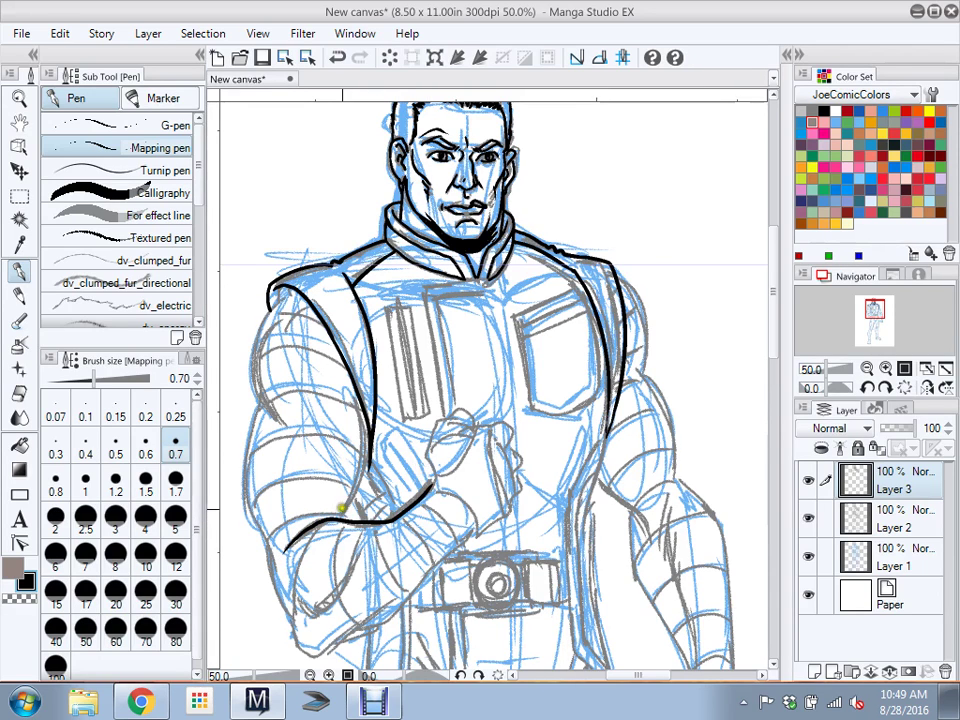
mouse_move(340, 520)
mouse_down()
mouse_move(362, 474)
mouse_move(364, 414)
mouse_up()
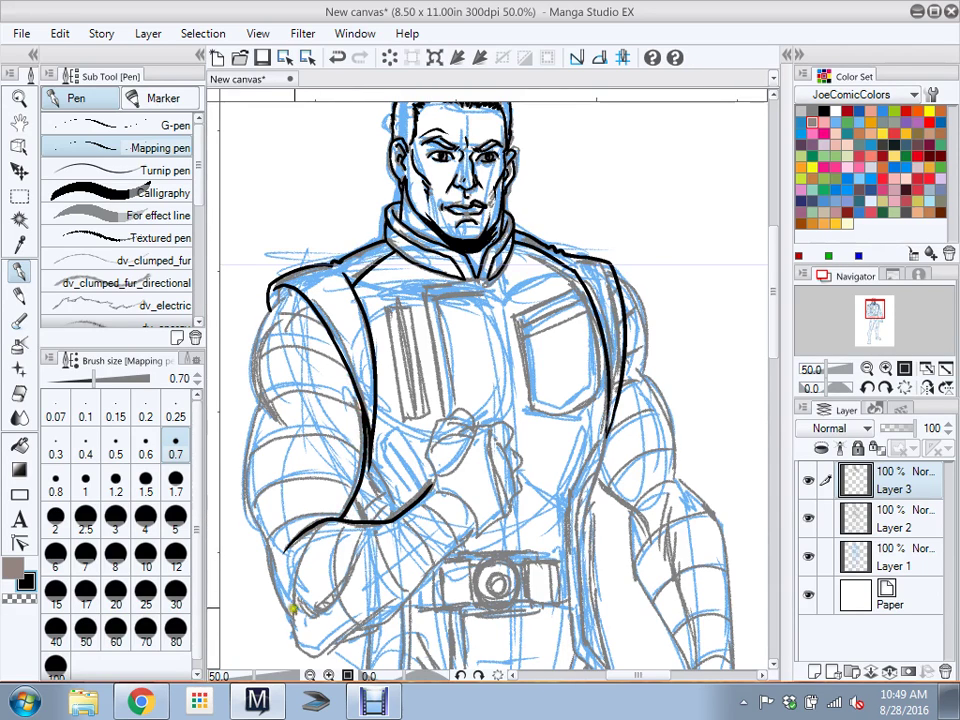
mouse_move(265, 537)
mouse_down()
mouse_move(274, 598)
mouse_move(294, 642)
mouse_move(313, 654)
mouse_move(408, 588)
mouse_up()
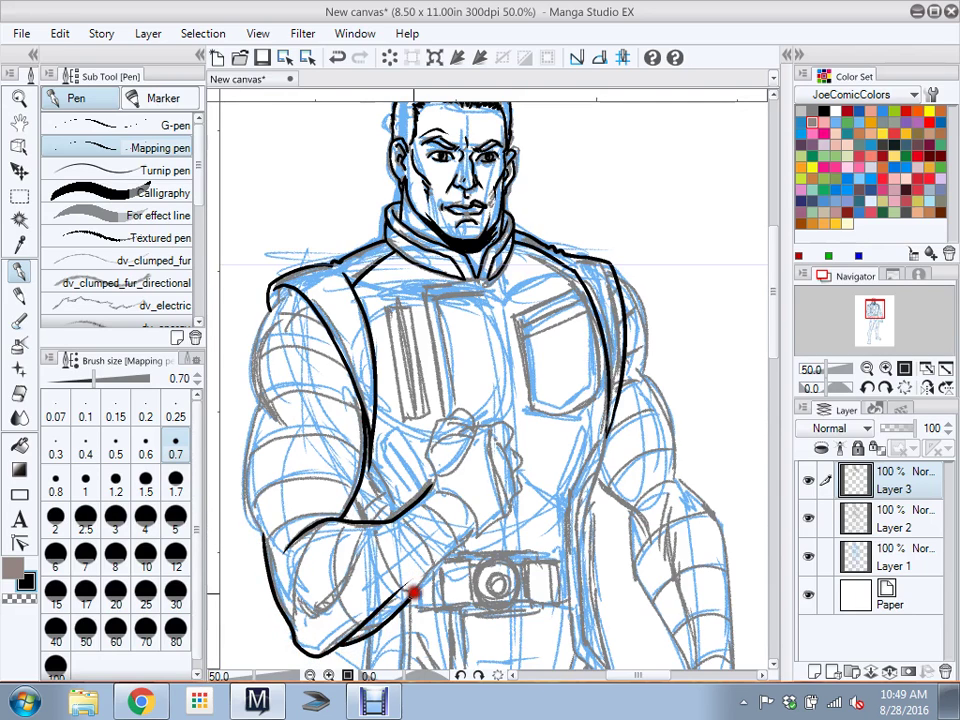
drag(460, 544, 482, 518)
mouse_move(297, 611)
mouse_down()
mouse_move(317, 615)
mouse_move(373, 522)
mouse_up()
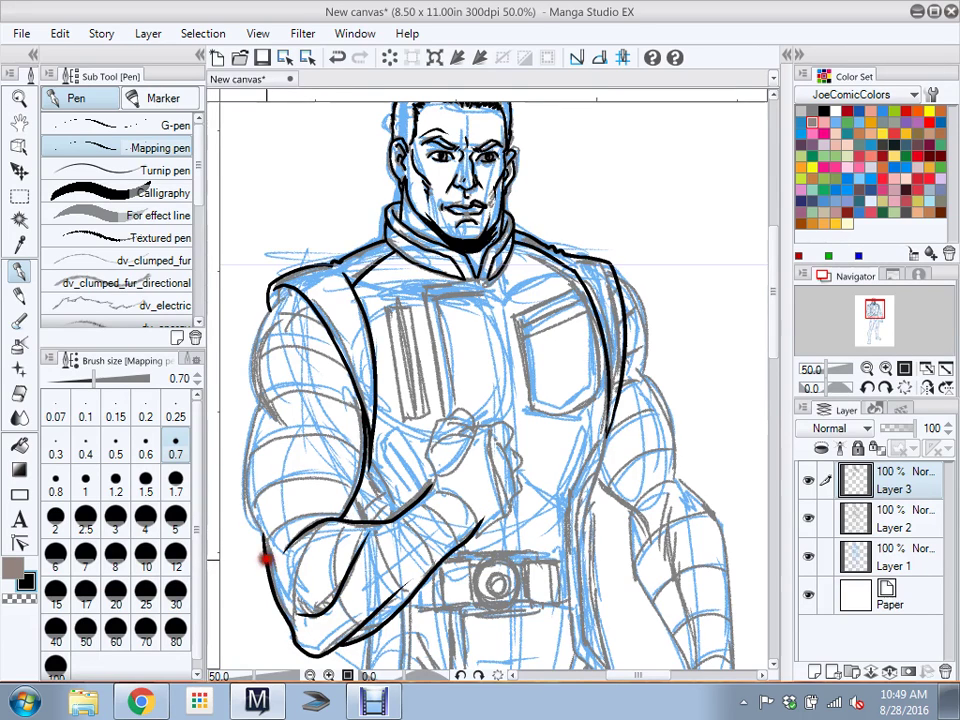
Ink the bent arm's outer sleeve contour from elbow to shoulder and fill the small gap under the shoulder edge with black
mouse_move(265, 545)
mouse_down()
mouse_move(271, 486)
mouse_move(285, 521)
mouse_up()
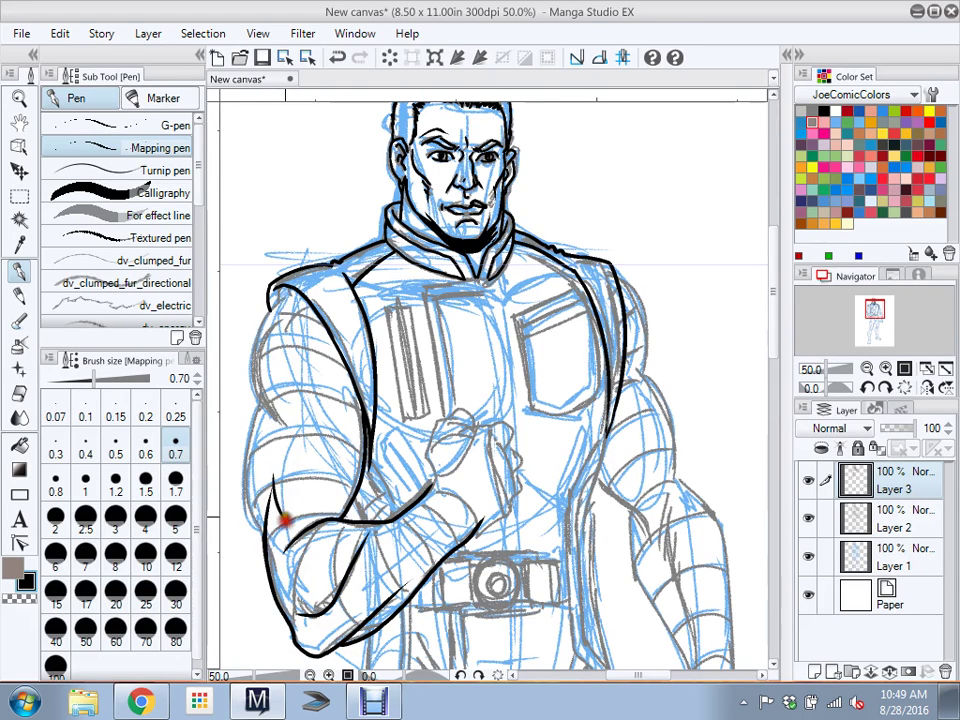
mouse_move(256, 408)
mouse_down()
mouse_move(246, 452)
mouse_move(263, 543)
mouse_up()
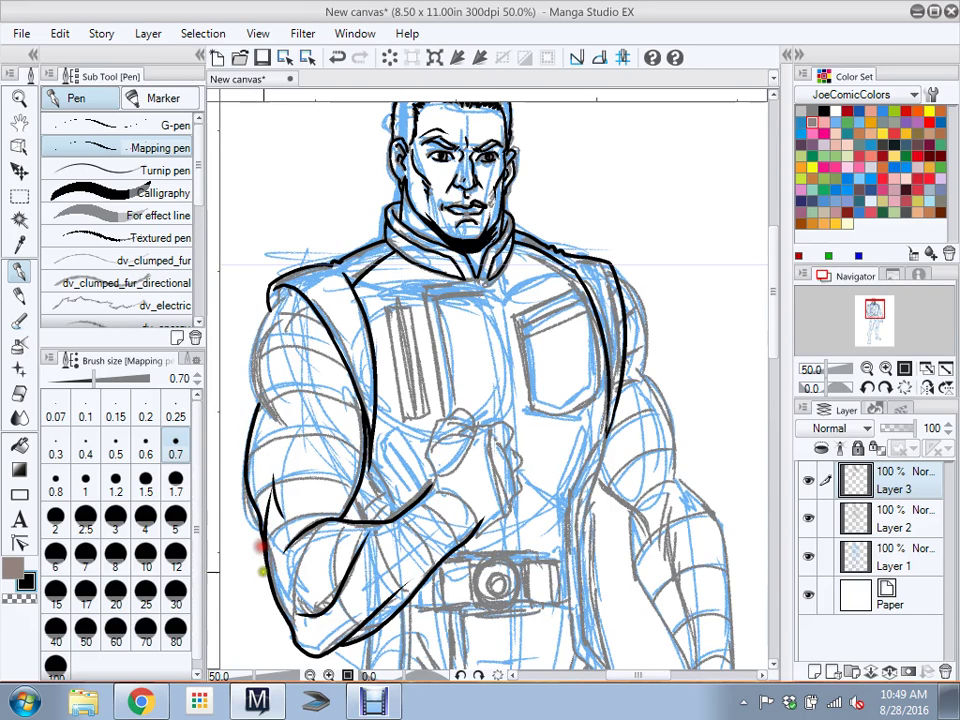
mouse_move(274, 418)
mouse_down()
mouse_move(261, 350)
mouse_move(270, 320)
mouse_up()
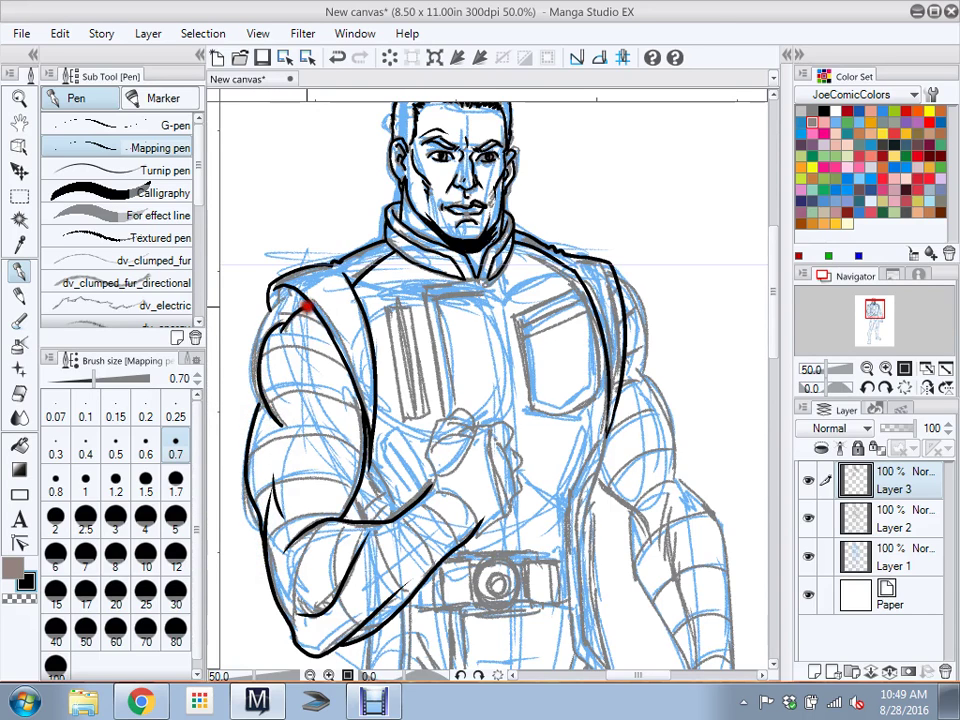
mouse_move(263, 408)
mouse_down()
mouse_move(253, 354)
mouse_move(274, 300)
mouse_move(296, 291)
mouse_up()
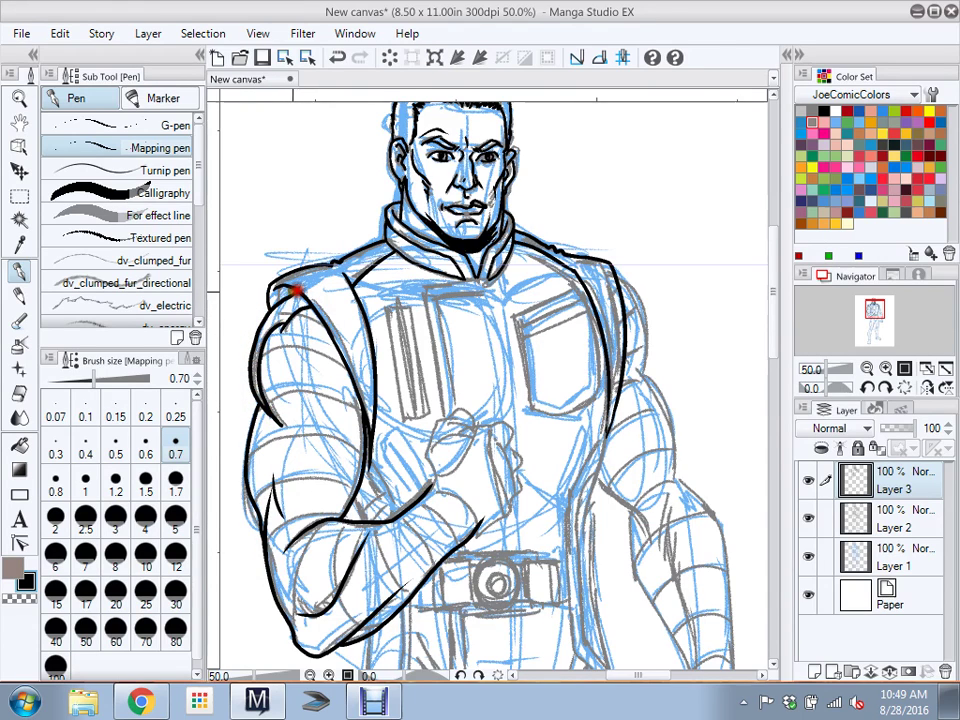
click(19, 443)
click(283, 294)
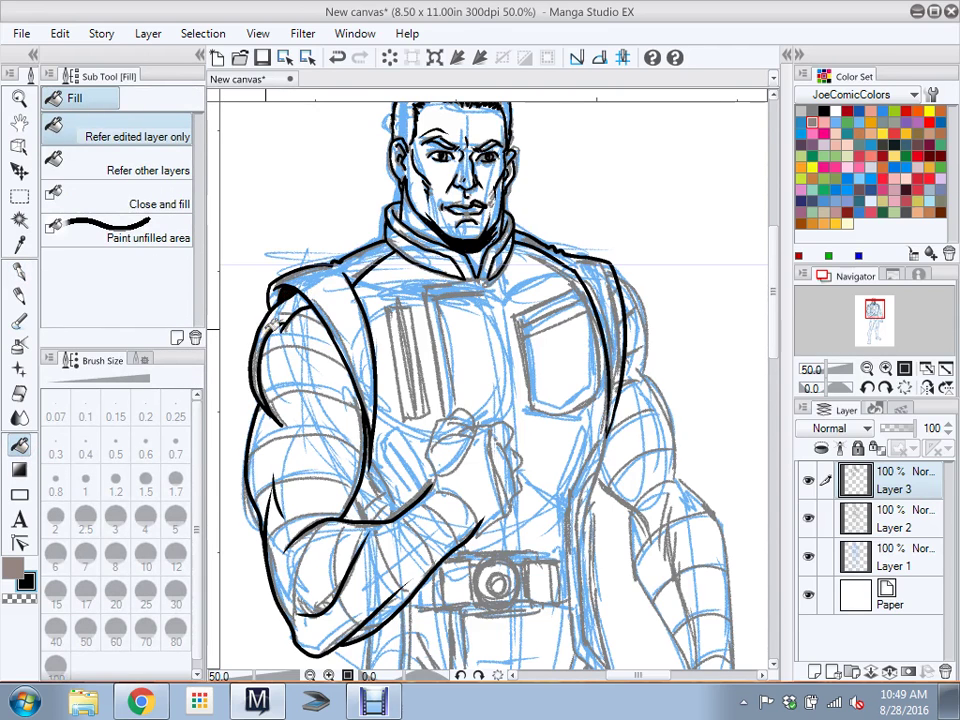
Ink the outline of the clenched fist, with its thumb and knuckles, using the Mapping pen at size 0.5
click(20, 270)
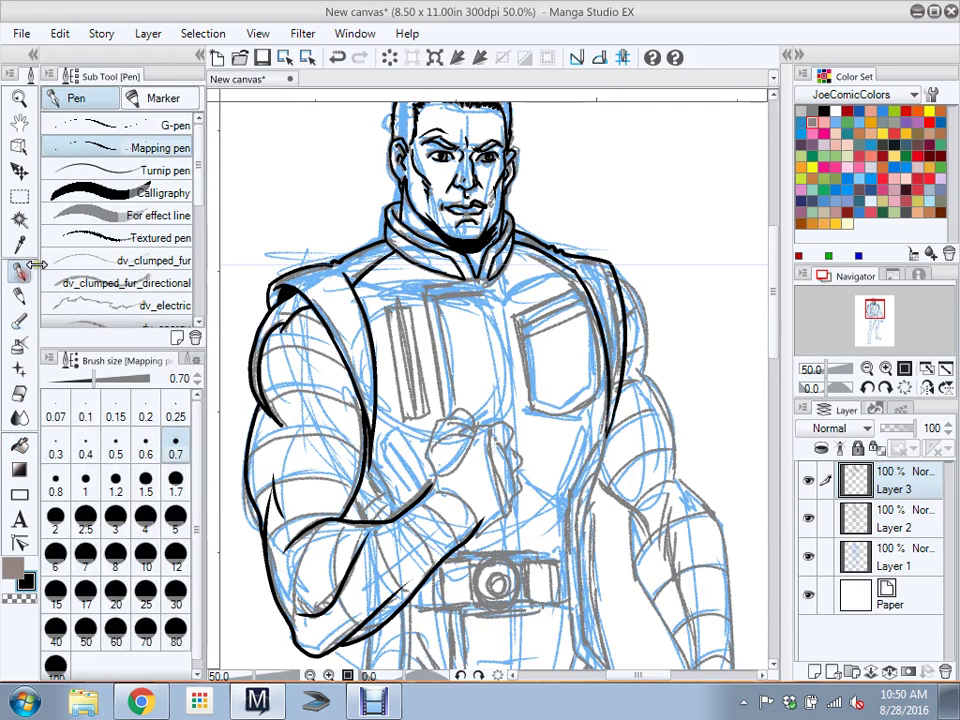
click(116, 447)
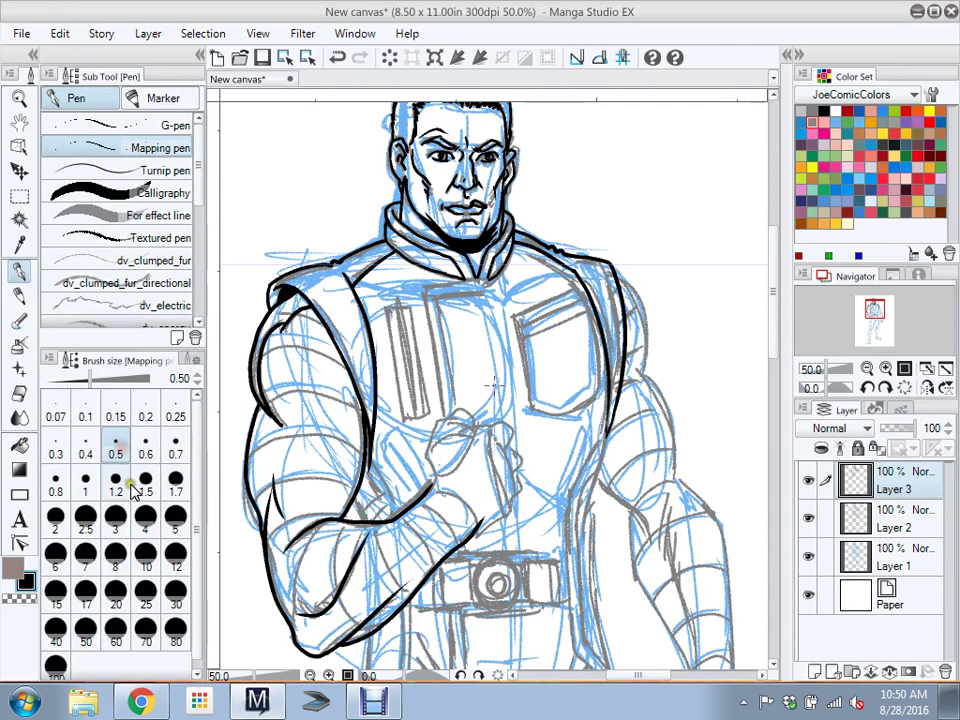
drag(433, 434, 432, 484)
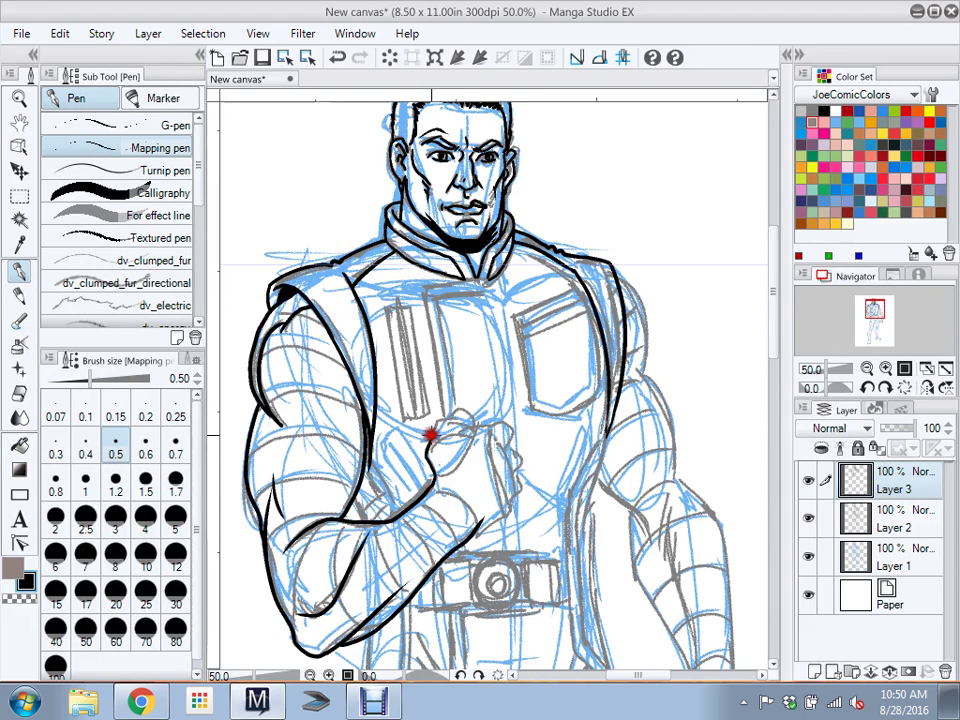
mouse_move(432, 424)
mouse_down()
mouse_move(486, 425)
mouse_move(436, 422)
mouse_up()
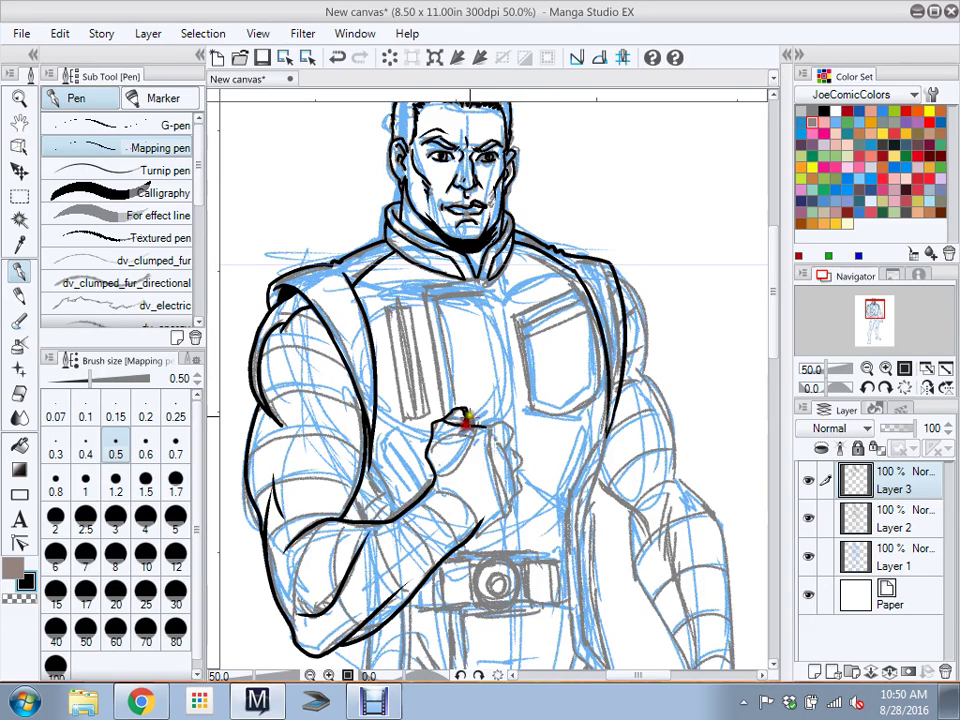
mouse_move(482, 425)
mouse_down()
mouse_move(507, 449)
mouse_move(521, 478)
mouse_up()
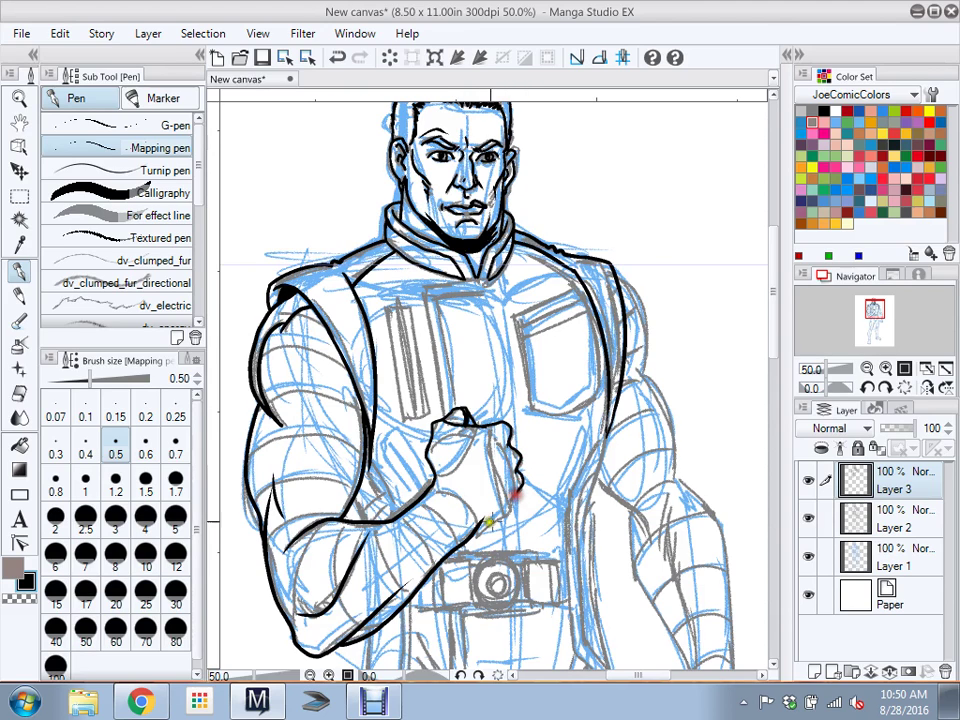
mouse_move(477, 530)
mouse_down()
mouse_move(514, 503)
mouse_move(521, 481)
mouse_up()
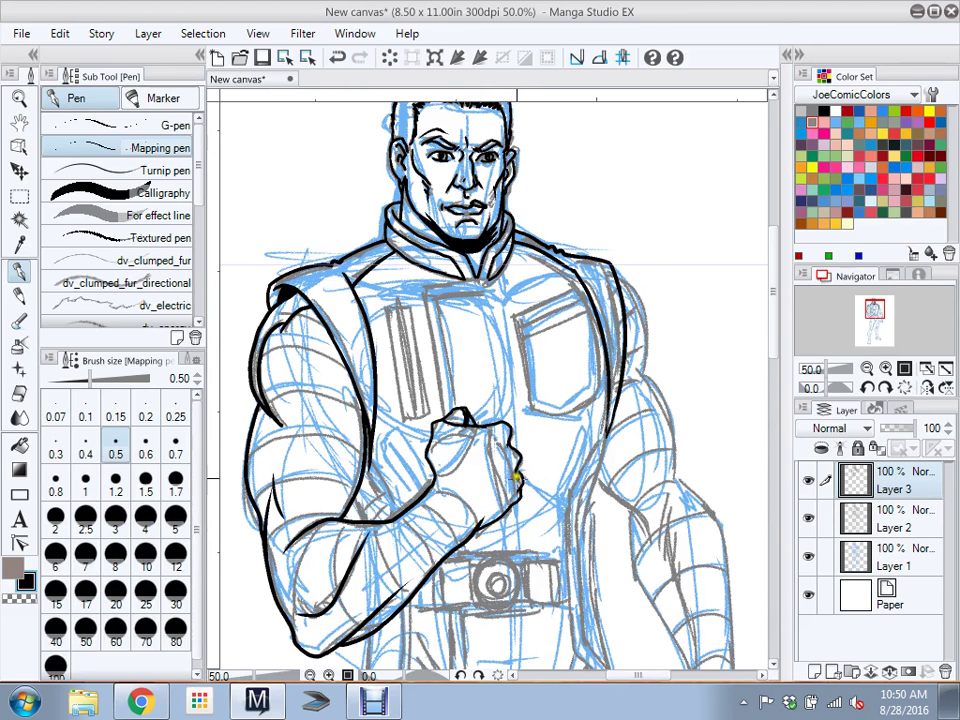